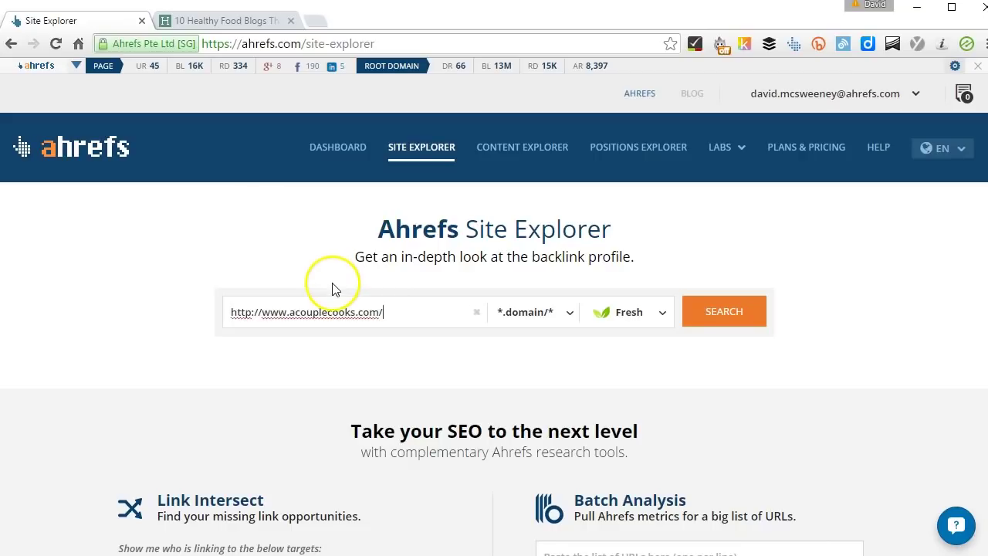
pyautogui.click(733, 311)
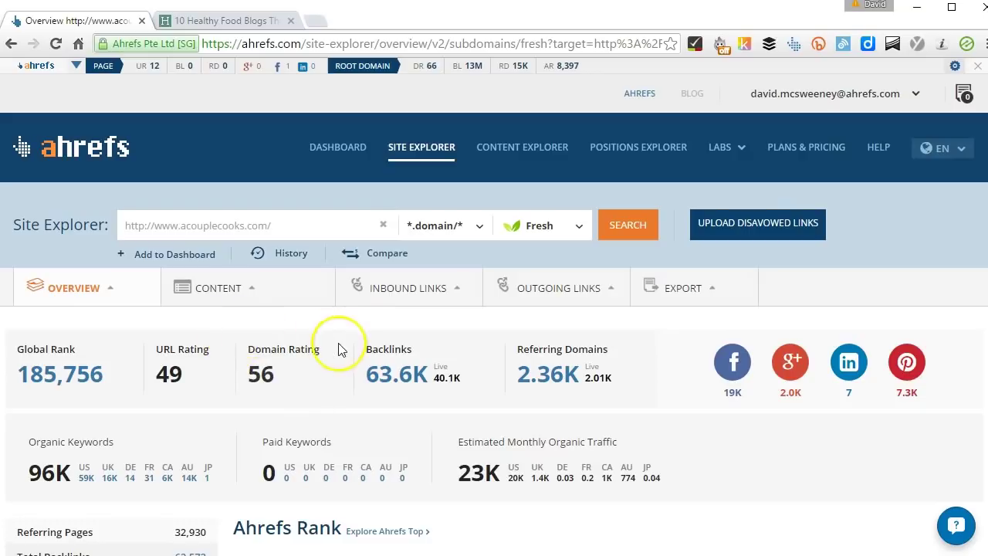
pyautogui.scroll(-4, 298, 335)
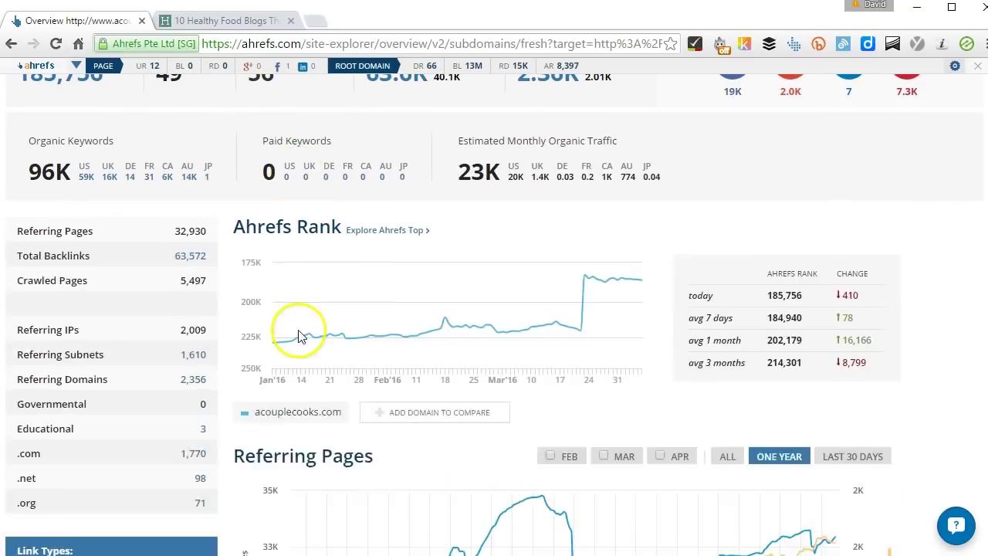
pyautogui.scroll(4, 301, 327)
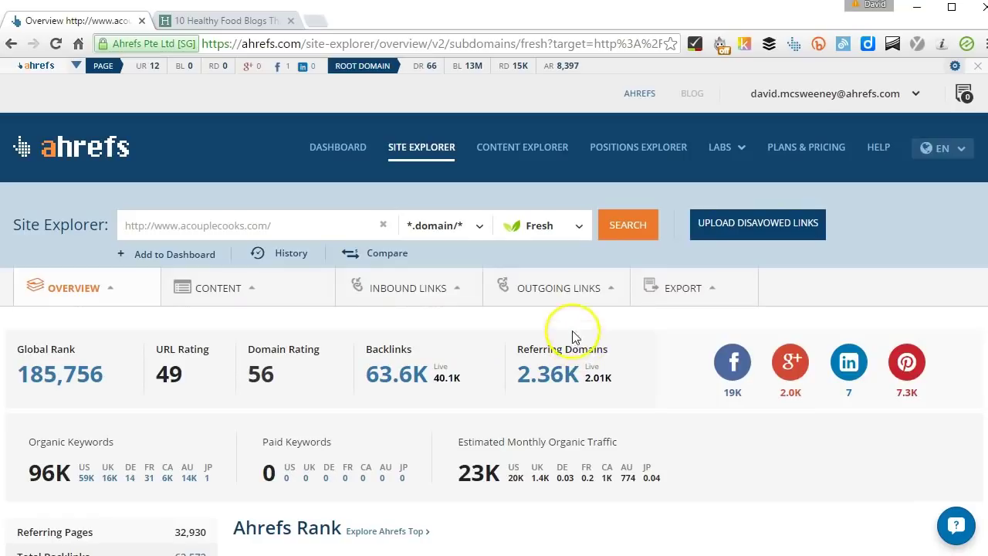
# Show the site's outgoing broken links report and check how many pages contain broken links
pyautogui.moveTo(566, 300)
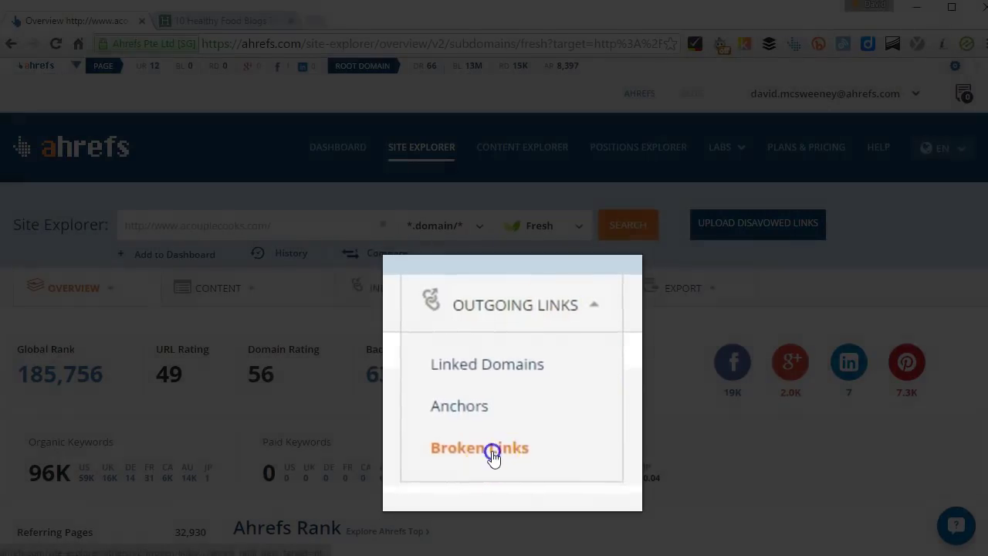
pyautogui.click(491, 452)
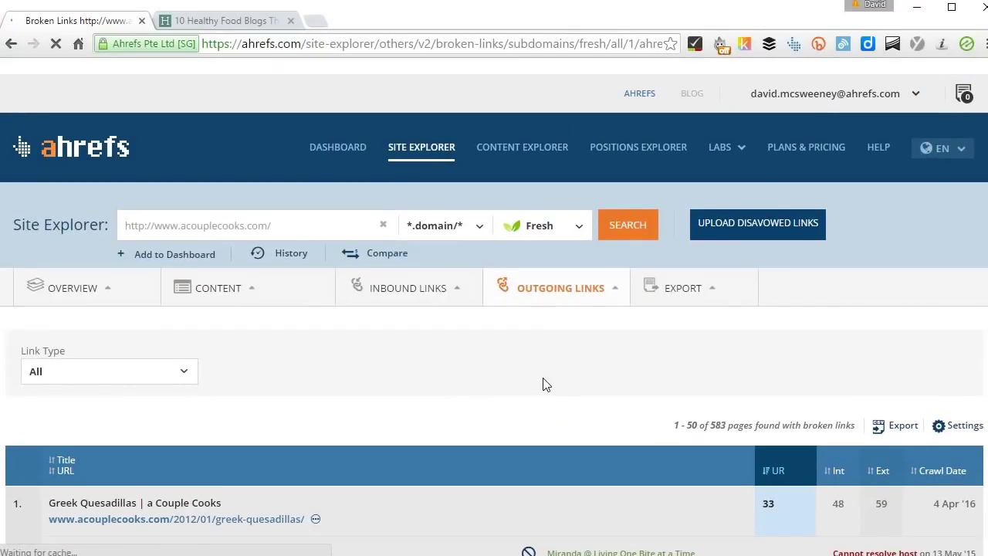
pyautogui.scroll(-6, 544, 384)
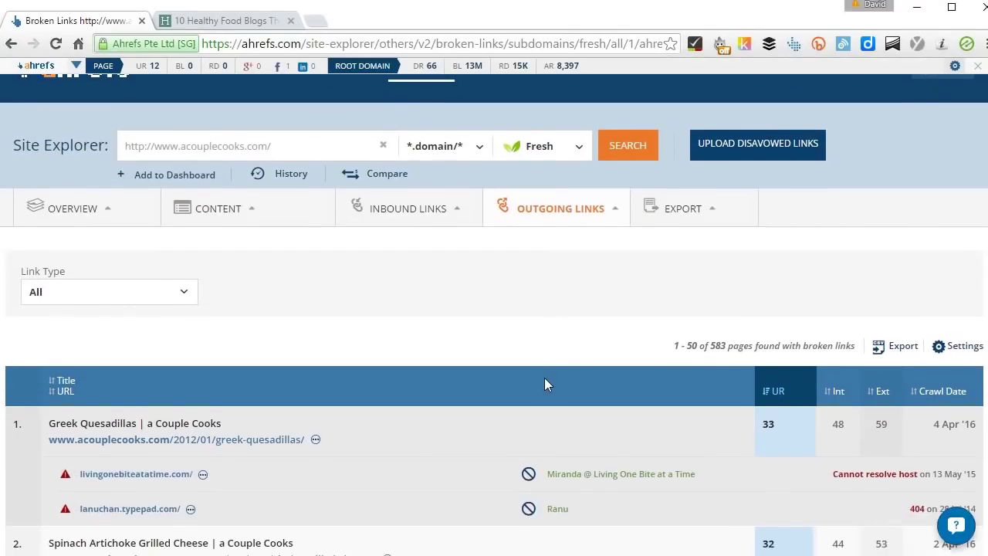
pyautogui.scroll(3, 565, 376)
pyautogui.doubleClick(720, 193)
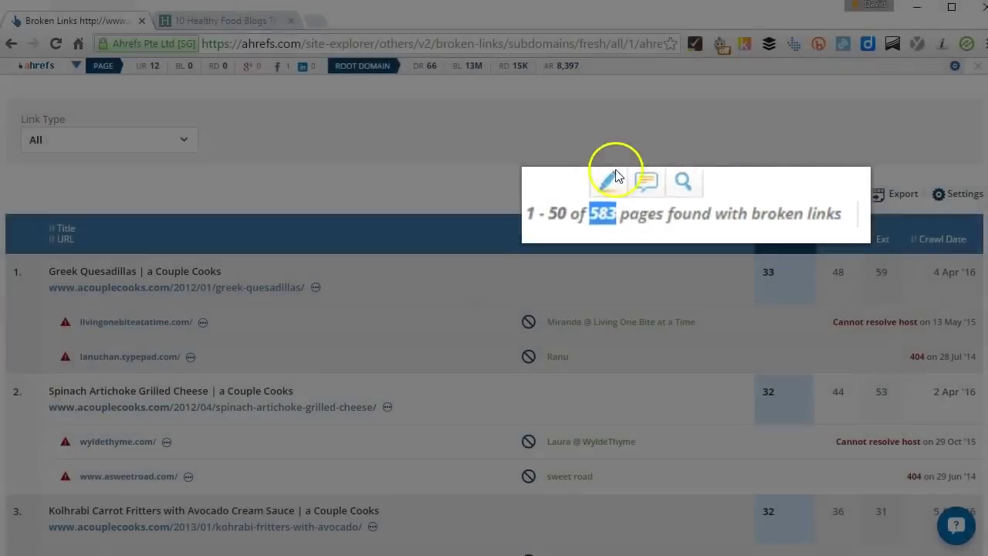
pyautogui.click(615, 198)
pyautogui.scroll(1, 375, 244)
pyautogui.scroll(-1, 376, 243)
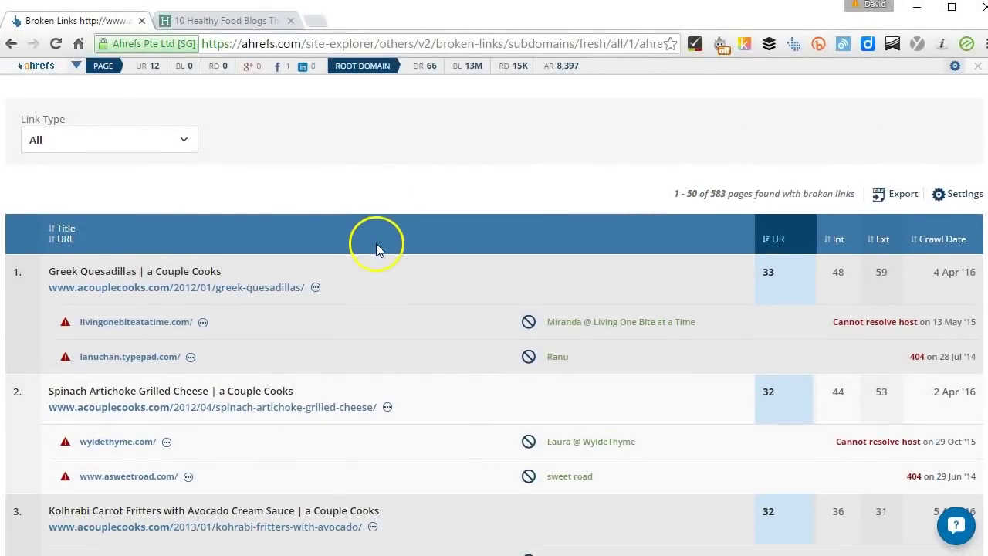
# Examine the listed pages and the broken outgoing links reported under each of them
pyautogui.scroll(-2, 550, 270)
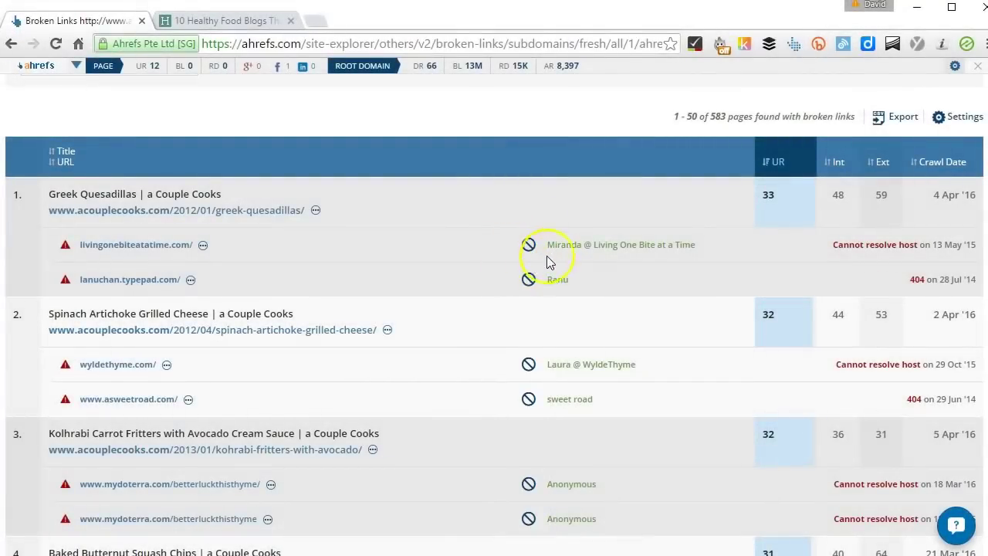
pyautogui.scroll(-2, 526, 252)
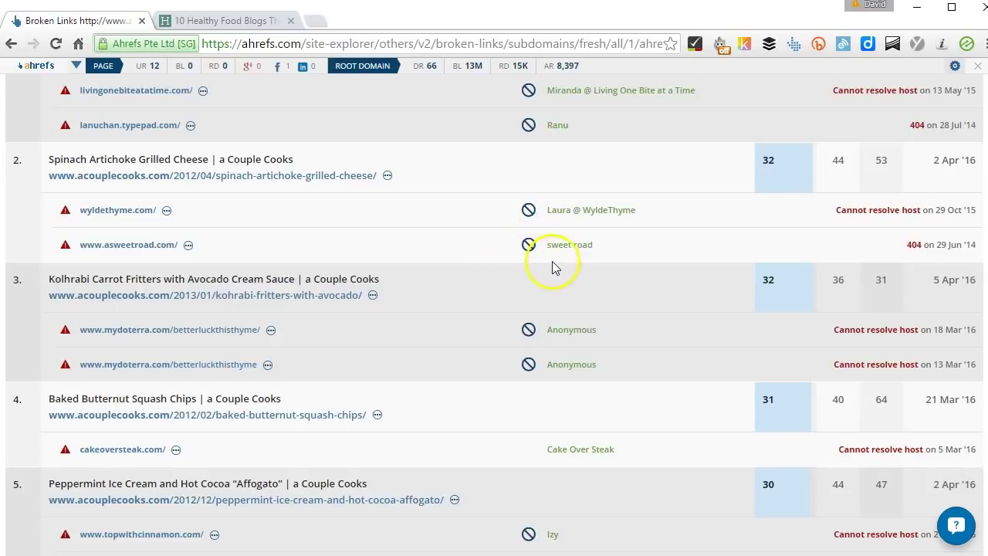
pyautogui.scroll(-2, 539, 253)
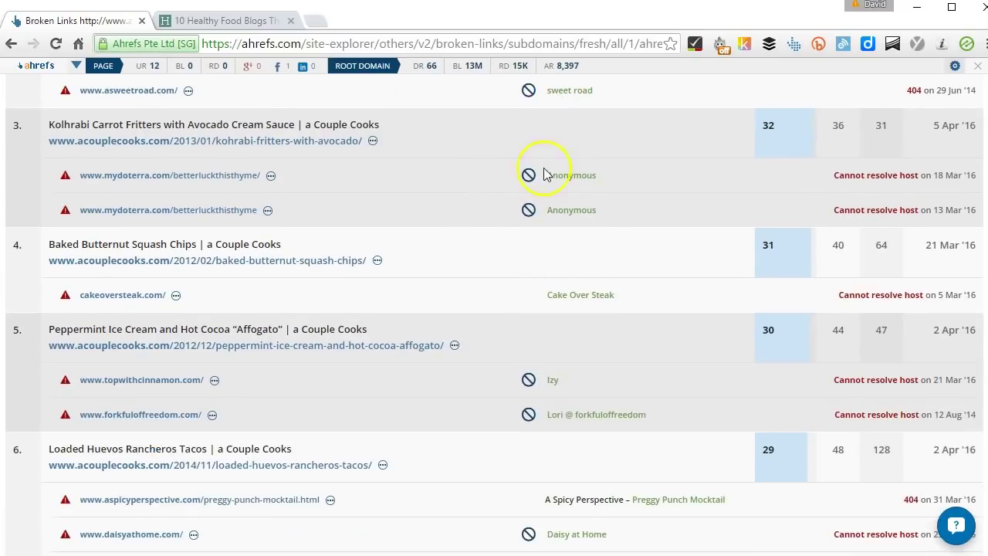
pyautogui.scroll(-2, 558, 199)
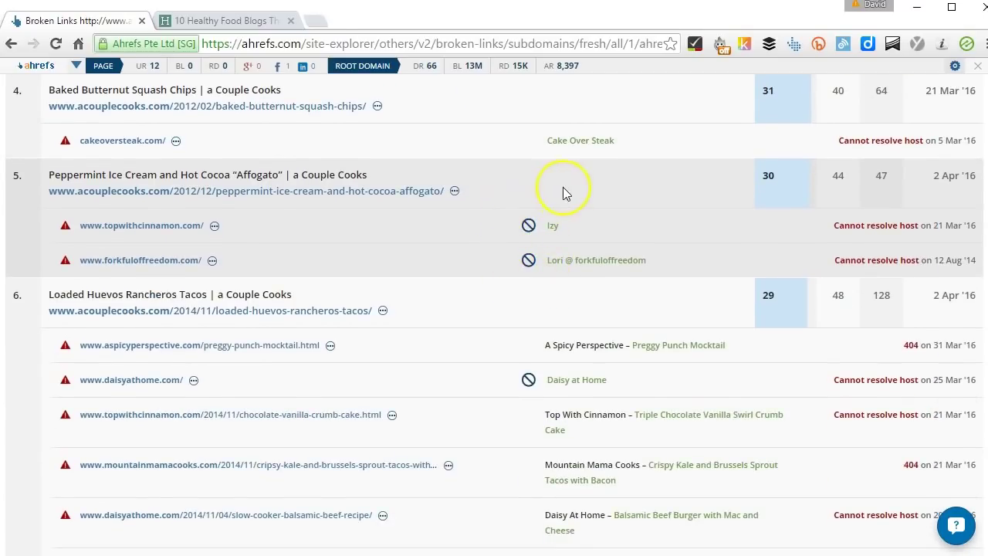
pyautogui.scroll(-3, 540, 199)
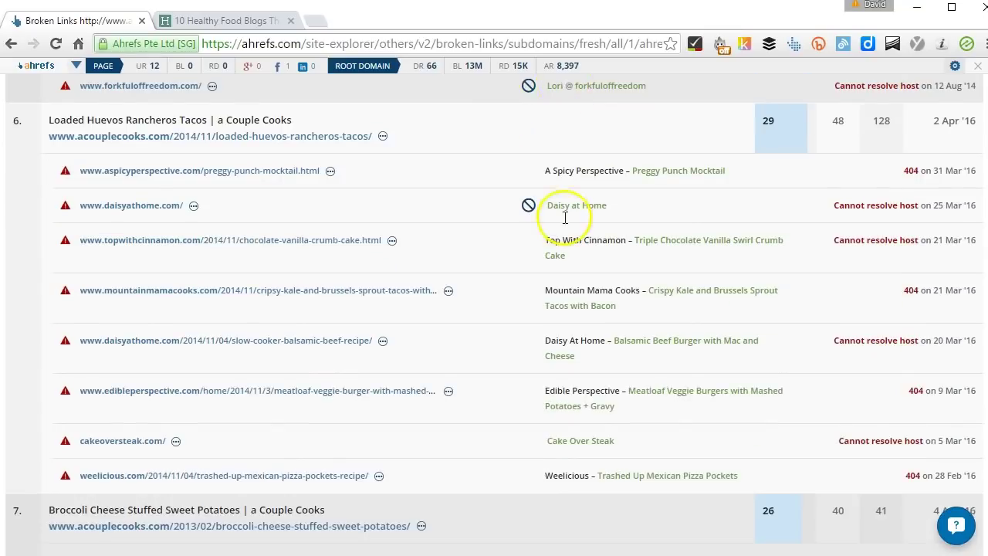
pyautogui.scroll(7, 563, 232)
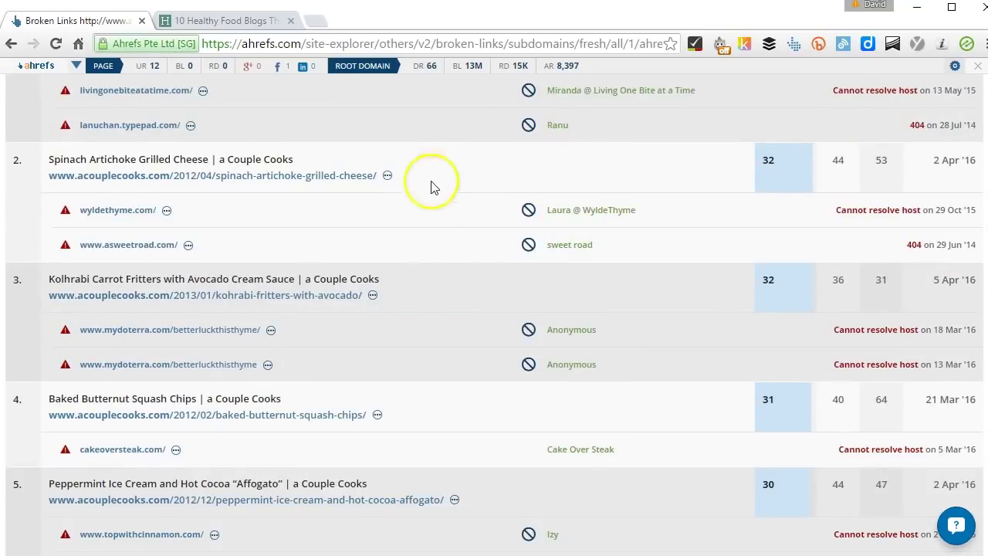
pyautogui.scroll(7, 552, 293)
# Filter the broken links report to the Dofollow link type
pyautogui.moveTo(462, 332)
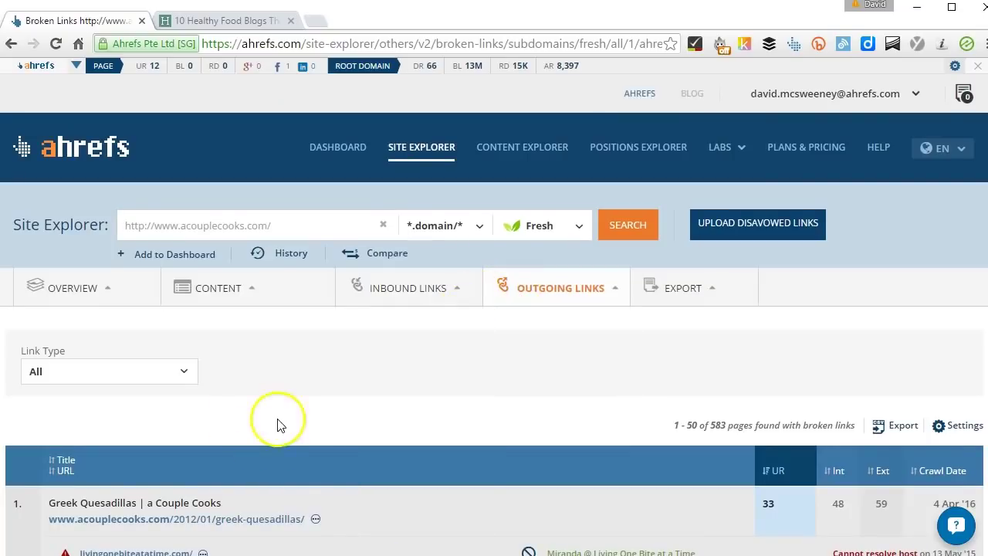
pyautogui.click(151, 371)
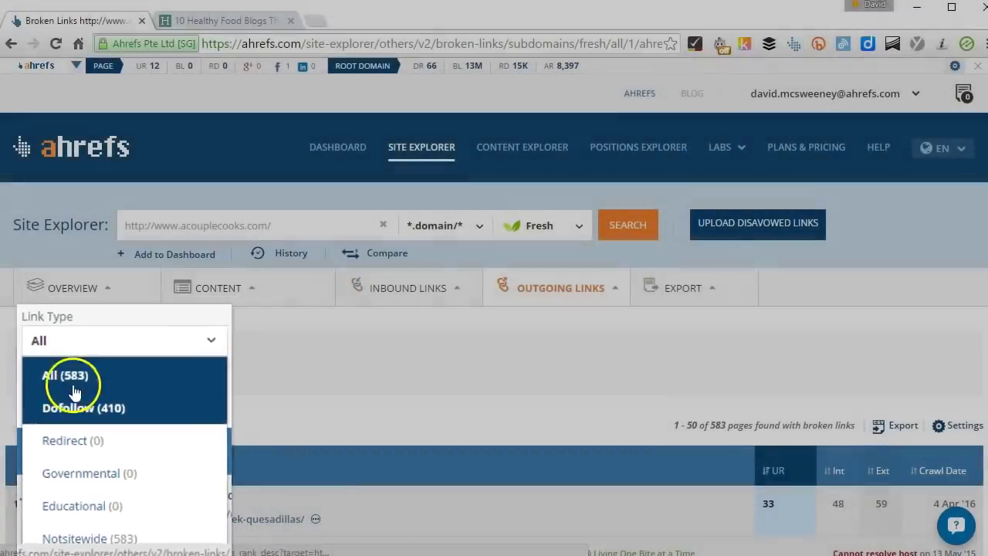
pyautogui.click(74, 391)
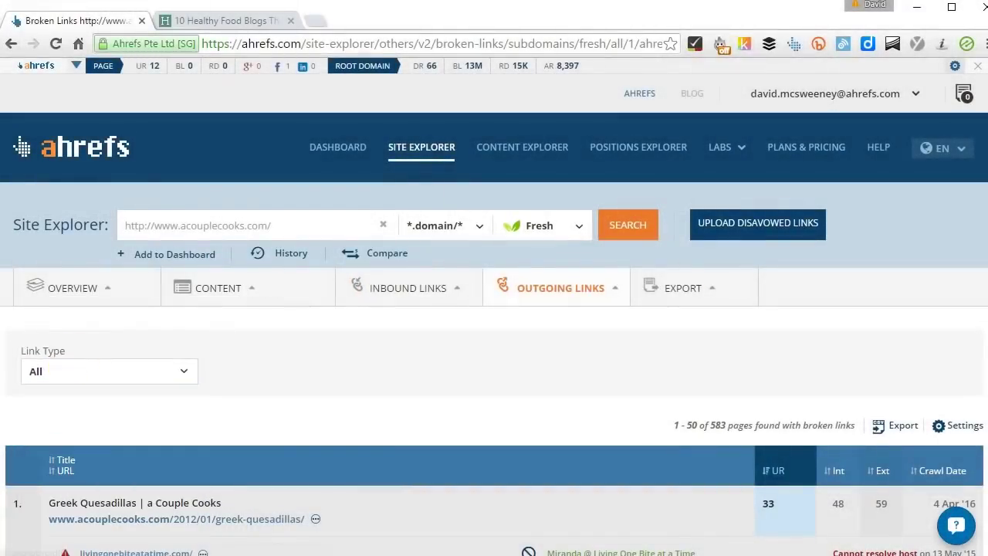
pyautogui.click(78, 376)
pyautogui.click(77, 429)
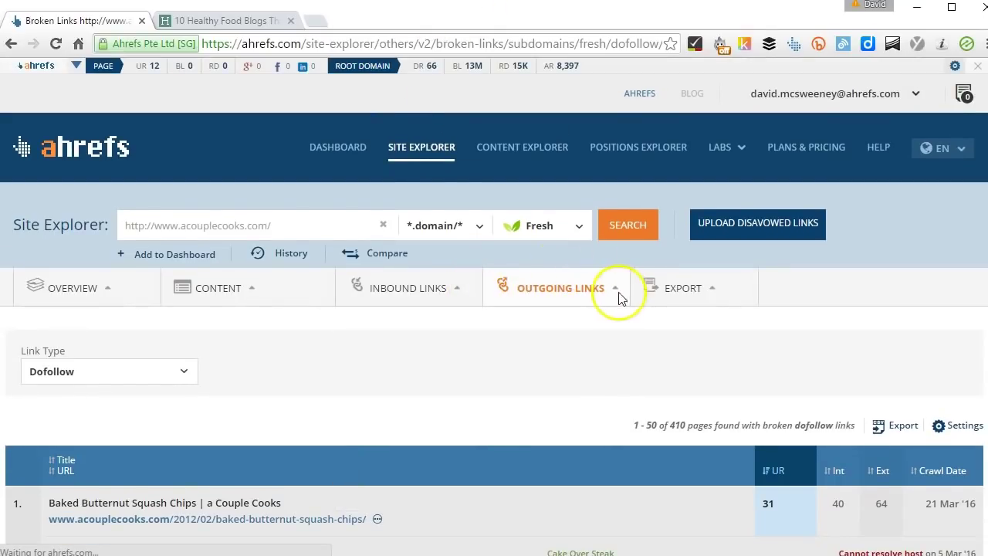
# Review the broken dofollow links and open the Loaded Huevos Rancheros Tacos page from the report
pyautogui.scroll(-2, 293, 319)
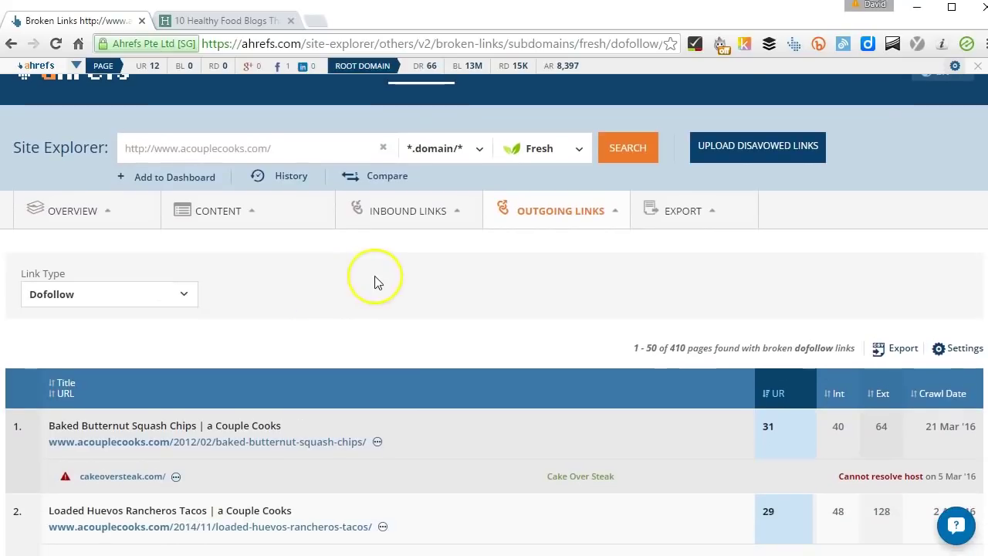
pyautogui.scroll(-1, 449, 266)
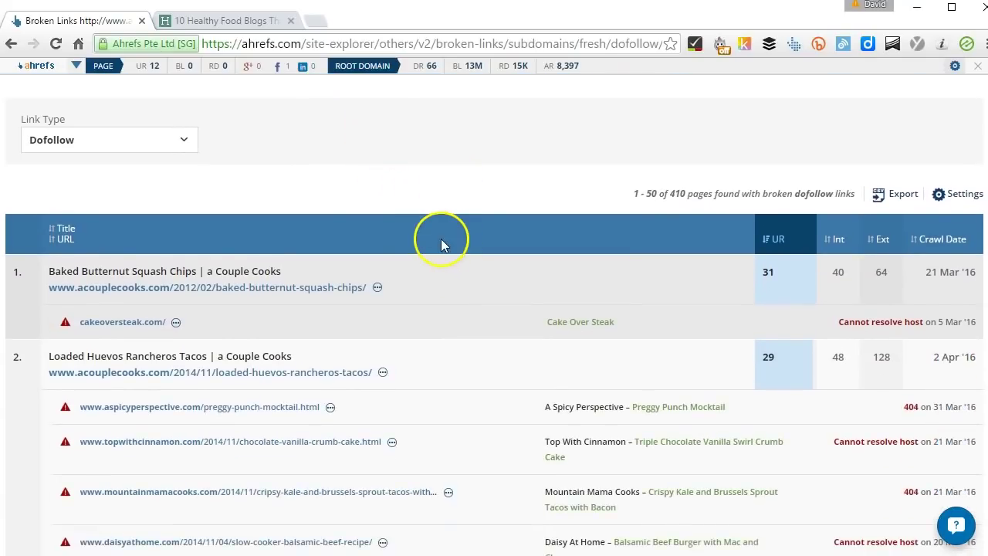
pyautogui.scroll(-1, 420, 255)
pyautogui.scroll(-1, 420, 256)
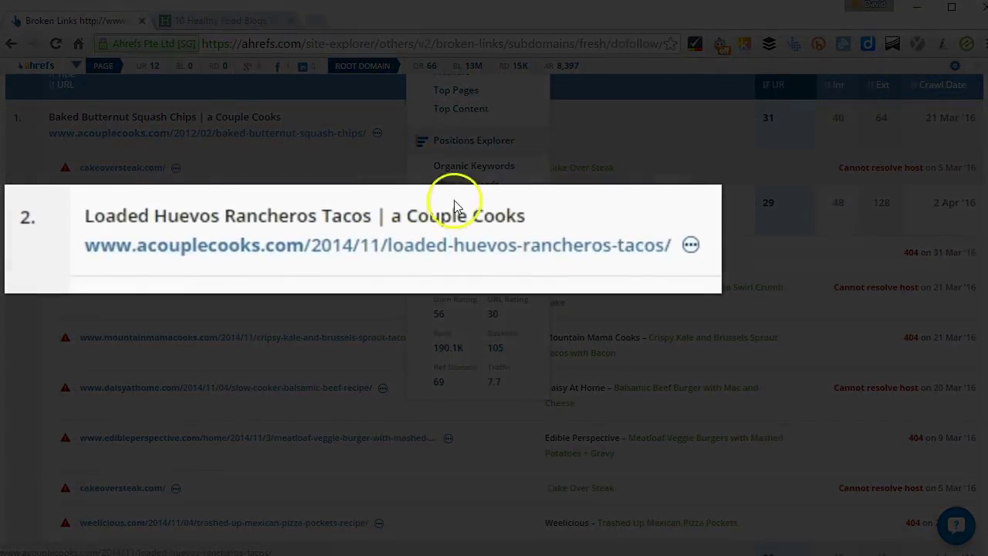
pyautogui.scroll(-1, 626, 254)
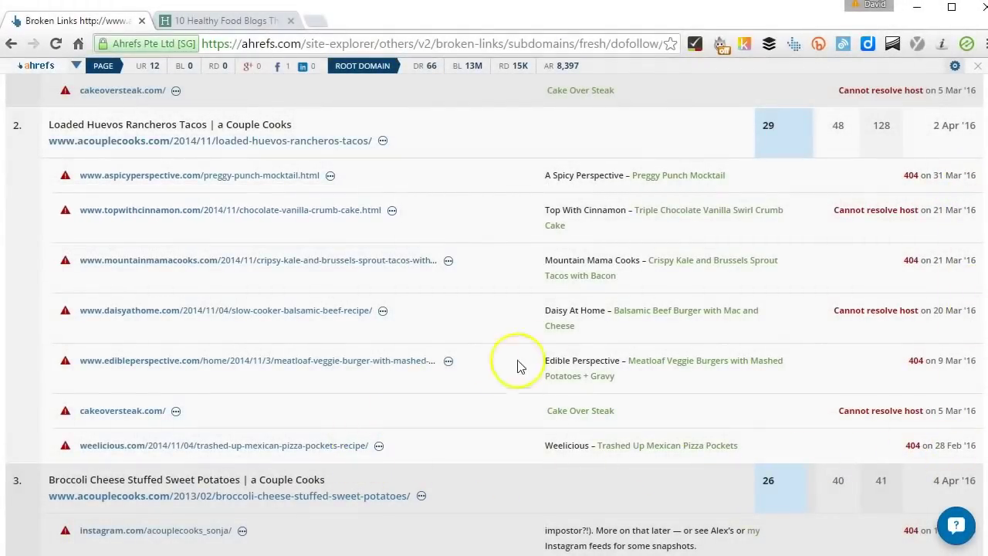
pyautogui.scroll(1, 595, 281)
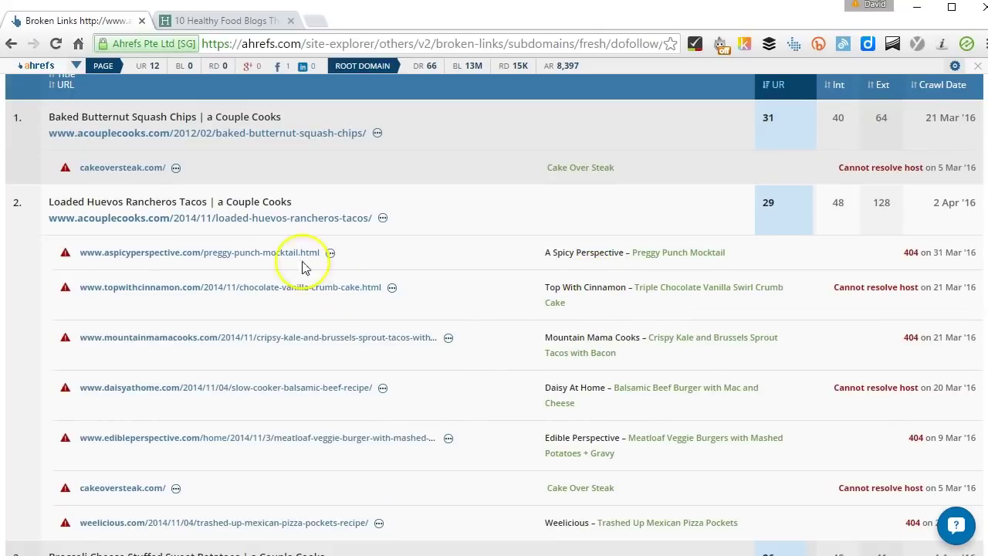
pyautogui.click(268, 224)
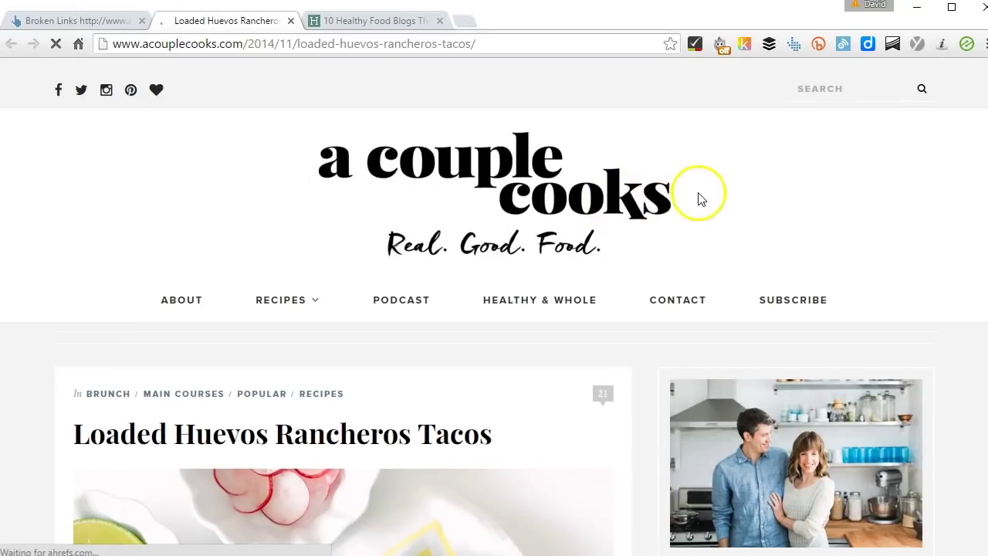
# Find the list of trashed up recipe links in the article and run the link checker extension on the page
pyautogui.scroll(-5, 699, 198)
pyautogui.scroll(-10, 699, 199)
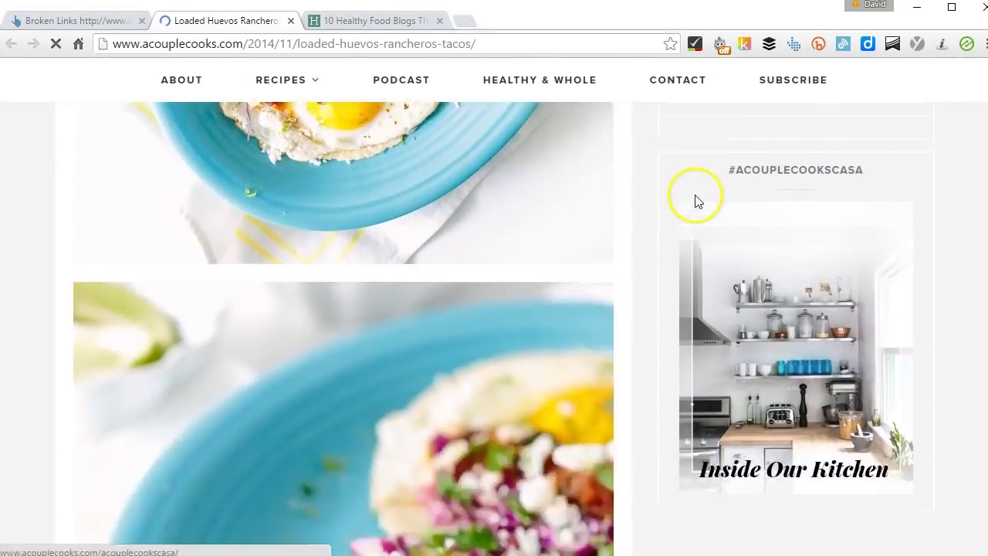
pyautogui.scroll(-10, 693, 202)
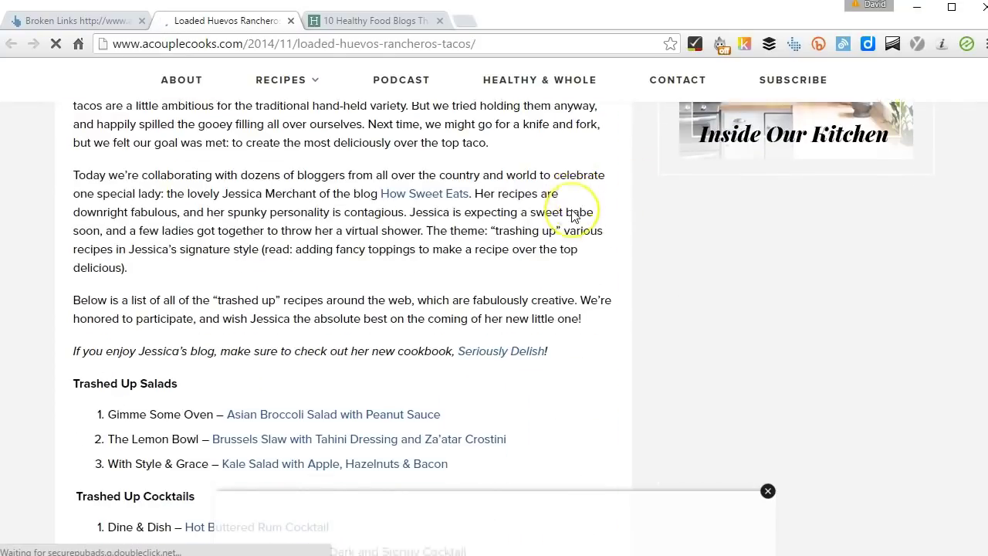
pyautogui.scroll(-1, 544, 255)
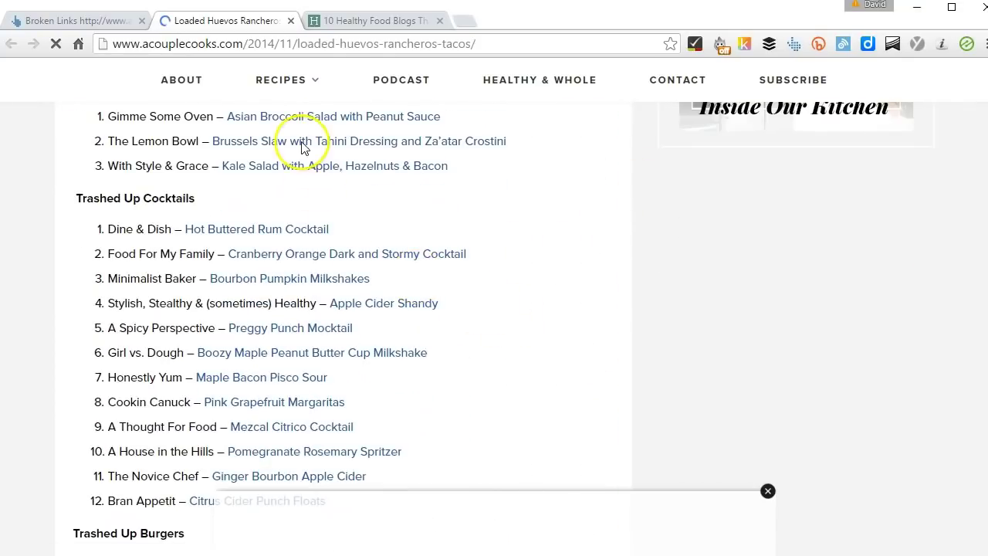
pyautogui.scroll(2, 618, 317)
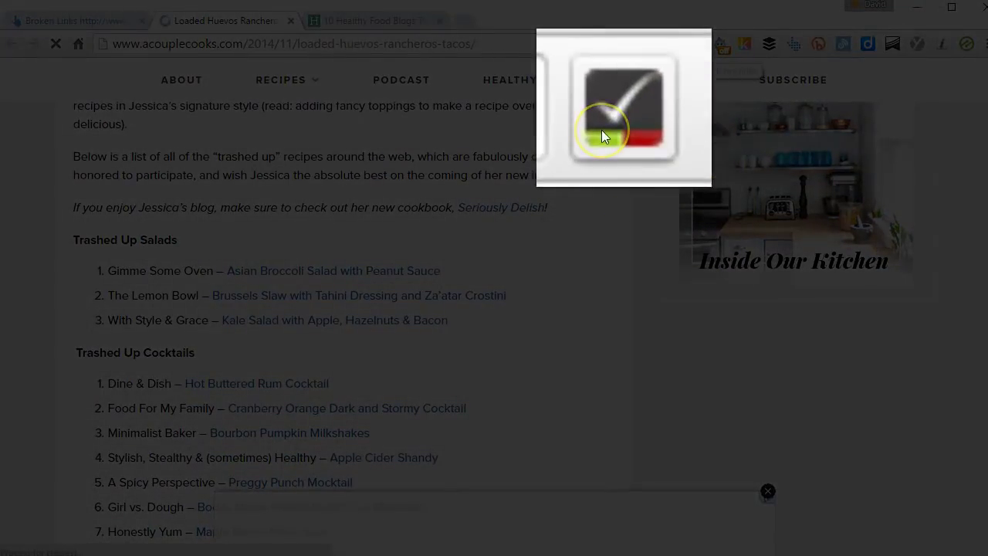
pyautogui.click(694, 46)
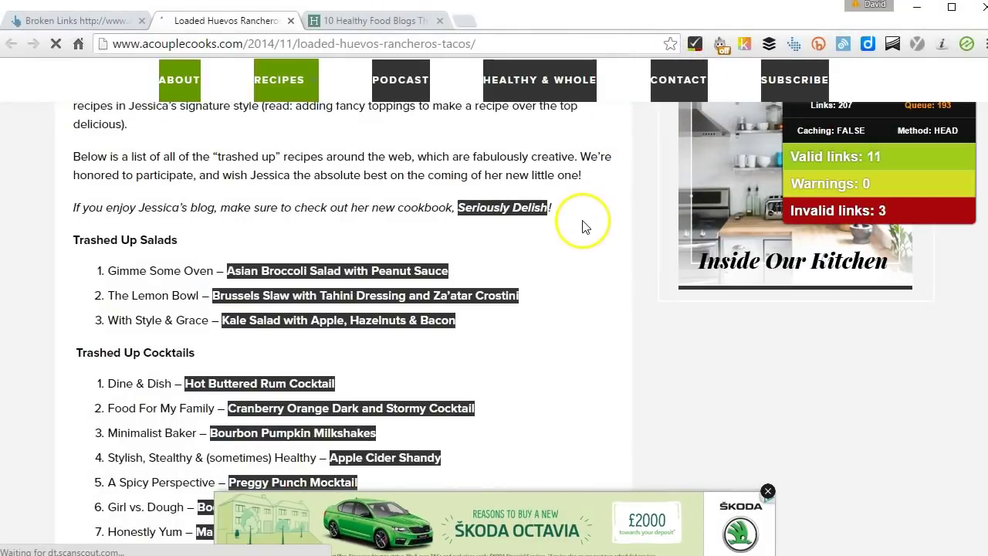
# Review the link check results in the recipe lists, open the Preggy Punch Mocktail link and return to the article
pyautogui.scroll(-1, 586, 232)
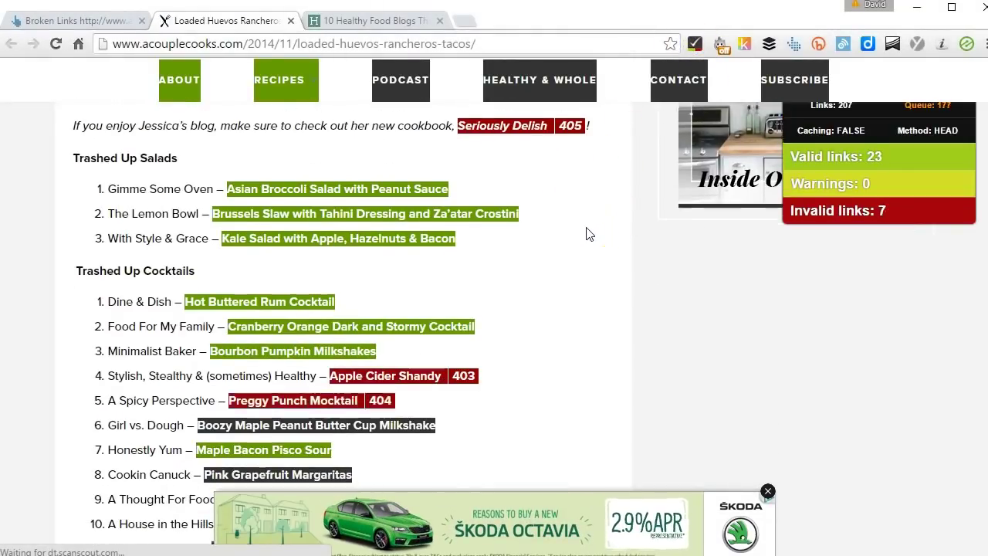
pyautogui.scroll(-1, 587, 232)
pyautogui.scroll(-1, 587, 236)
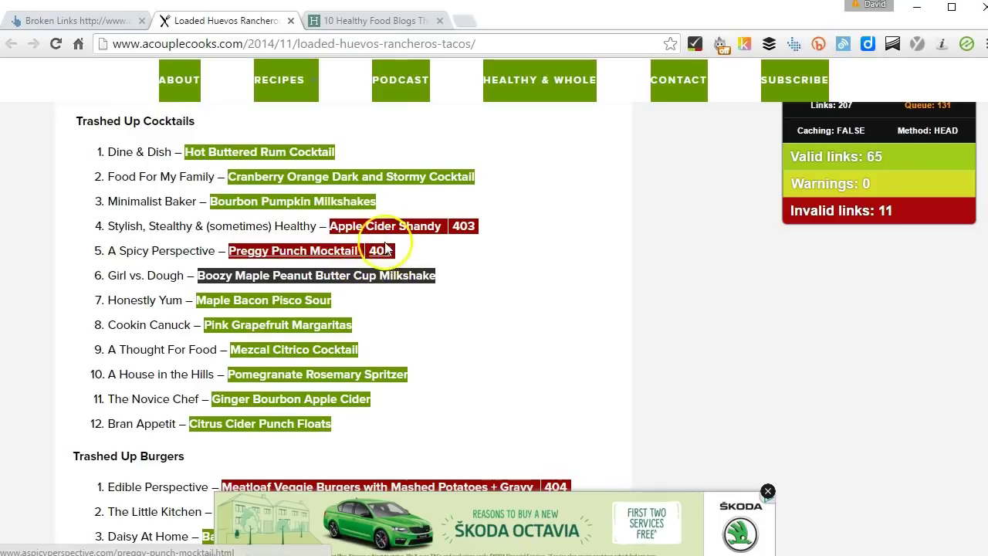
pyautogui.scroll(-2, 434, 270)
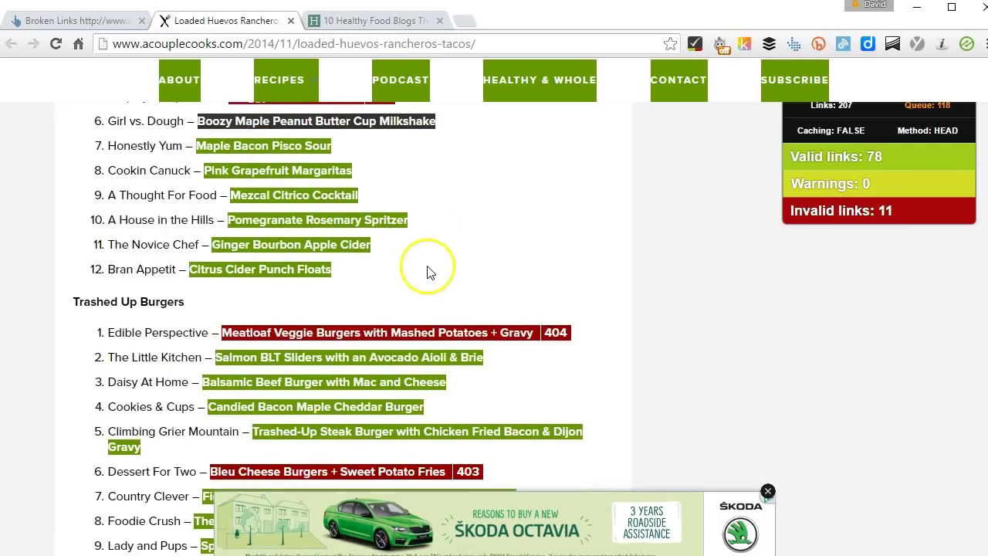
pyautogui.scroll(-1, 419, 271)
pyautogui.scroll(-4, 415, 276)
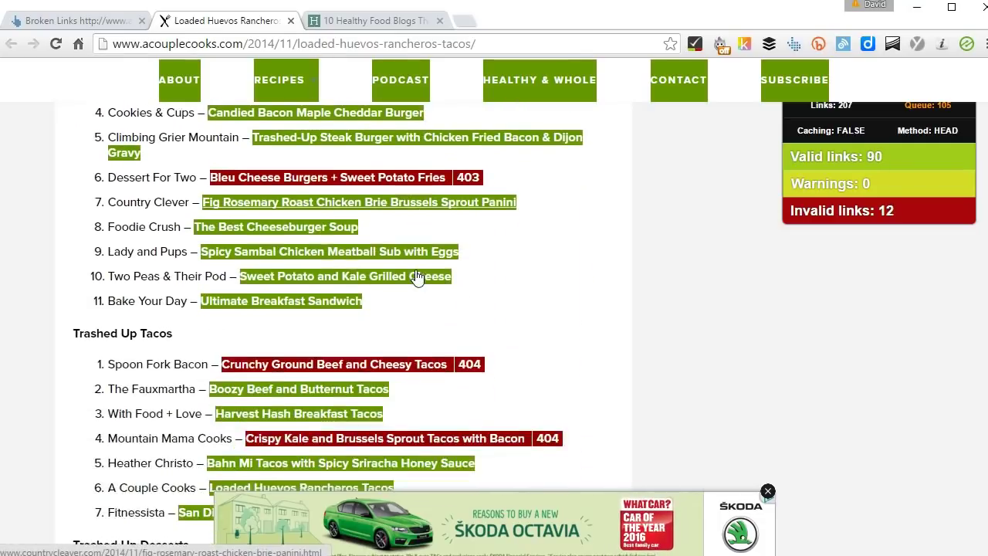
pyautogui.scroll(7, 415, 276)
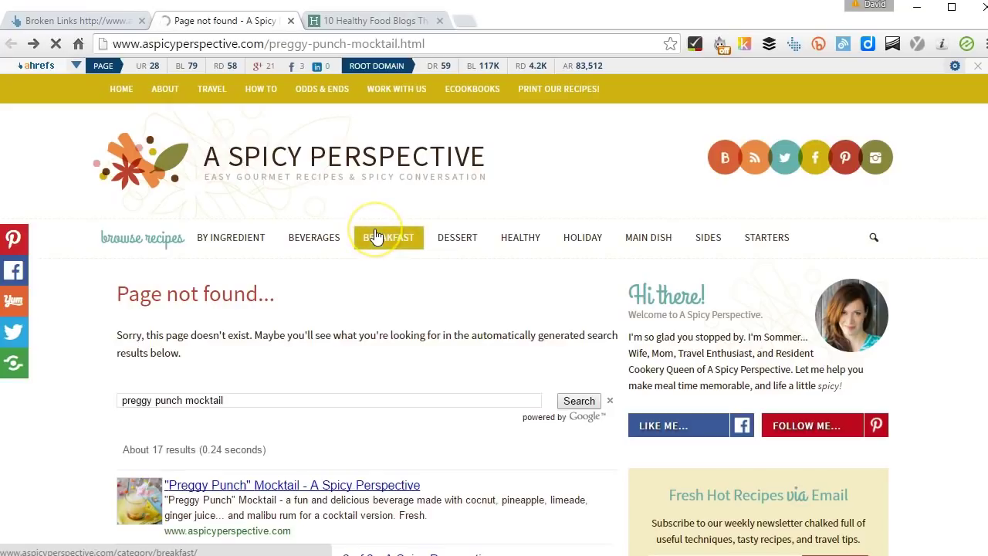
pyautogui.hotkey('alt', 'Right')
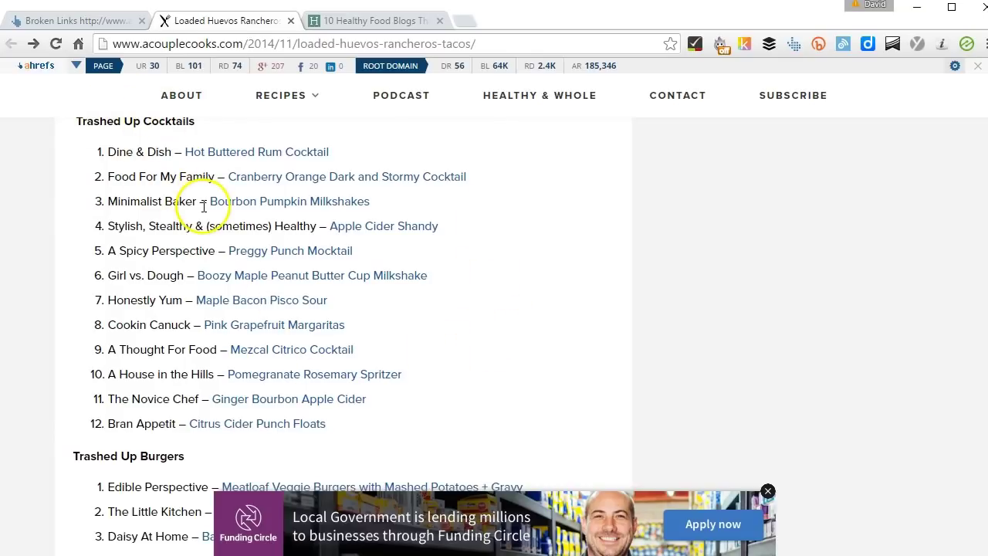
# Return to the broken links report and check the link stats of the broken mountainmamacooks.com taco recipe link
pyautogui.scroll(10, 300, 223)
pyautogui.scroll(10, 304, 231)
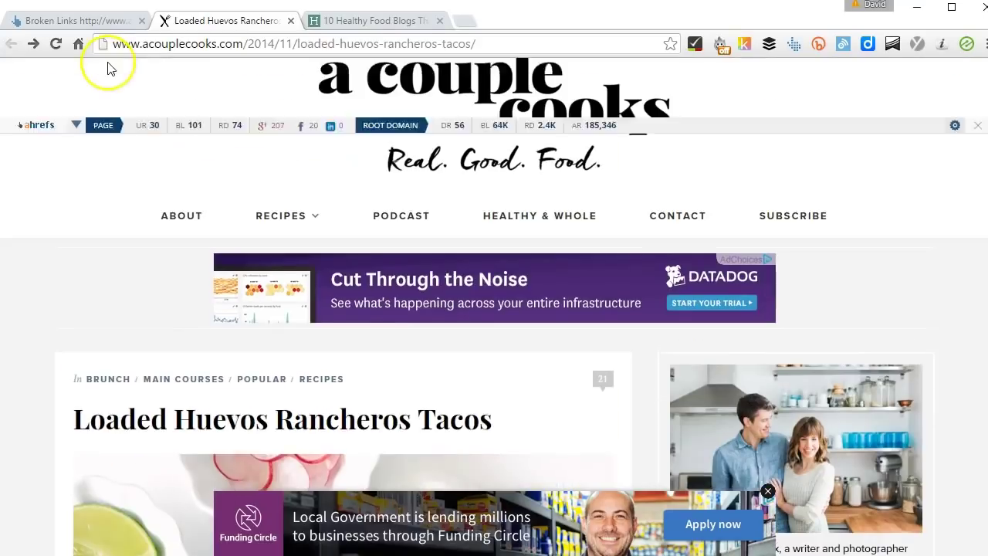
pyautogui.click(107, 21)
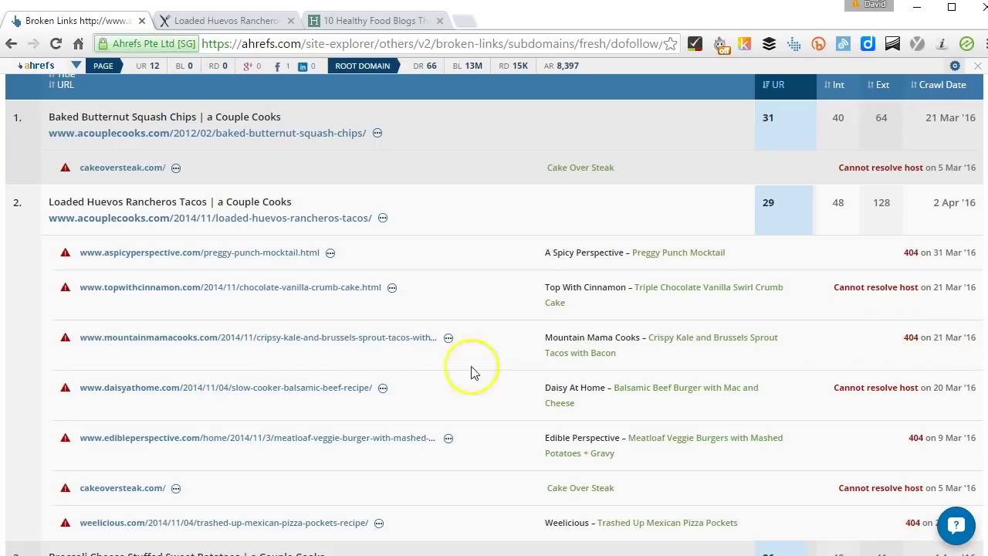
pyautogui.click(449, 339)
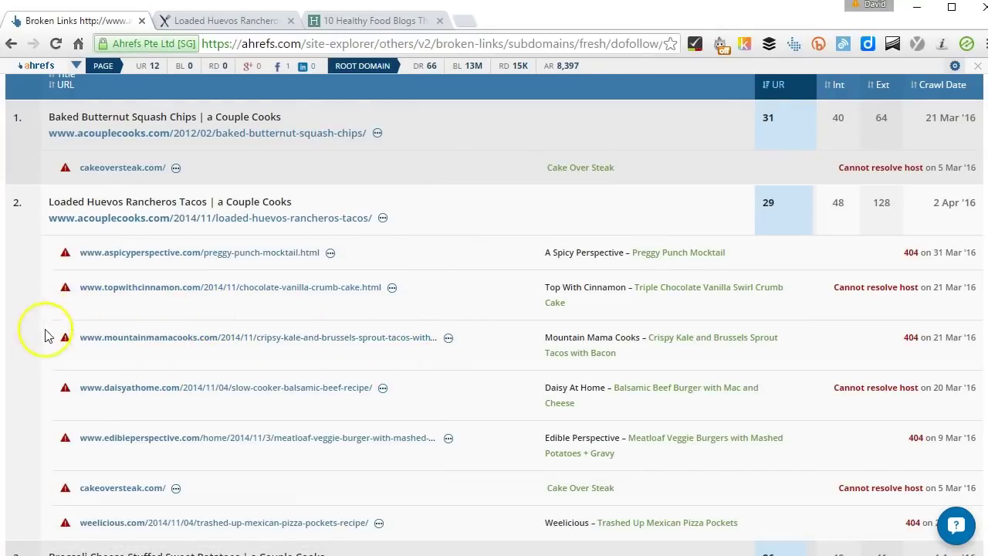
# Open the Site Explorer backlinks report for the broken mountainmamacooks.com link under Loaded Huevos Rancheros Tacos
pyautogui.click(217, 24)
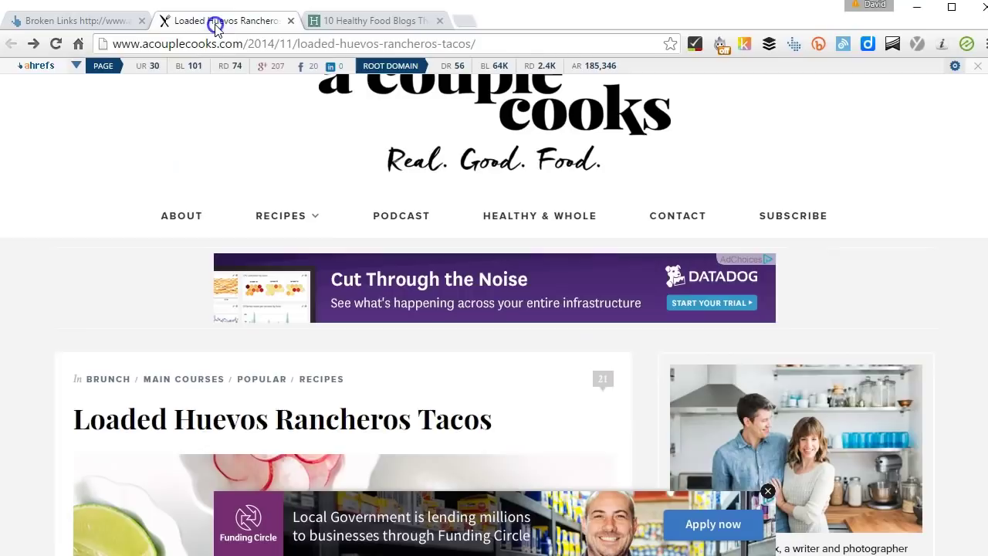
pyautogui.click(71, 21)
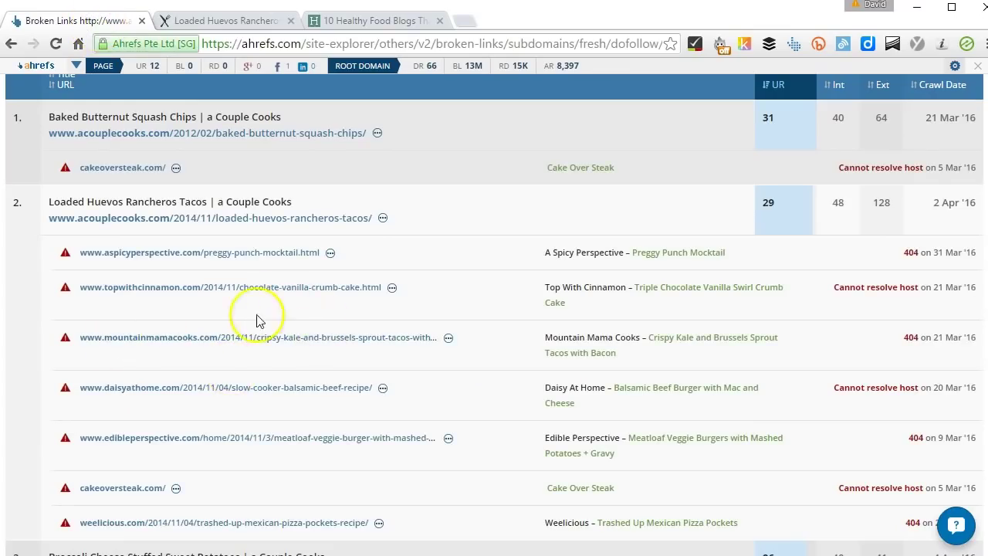
pyautogui.click(448, 338)
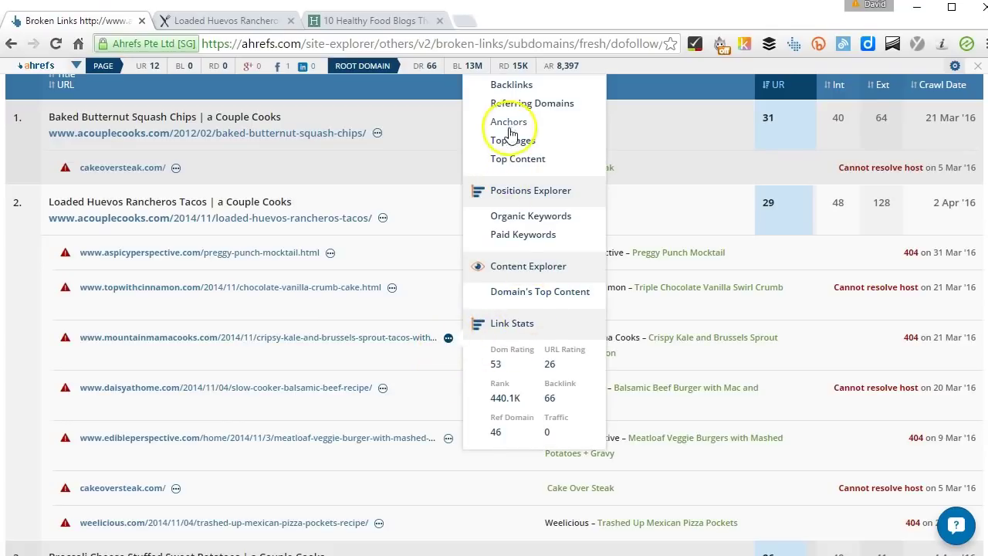
pyautogui.click(519, 87)
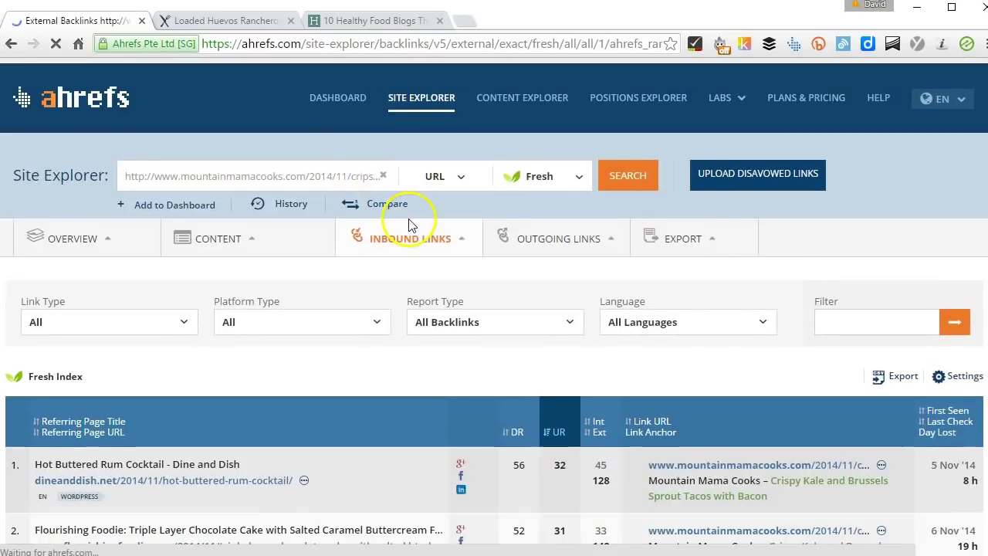
# Examine the referring pages, ratings and anchors of the backlinks pointing to the dead mountainmamacooks.com recipe
pyautogui.scroll(-2, 401, 216)
pyautogui.scroll(-5, 324, 293)
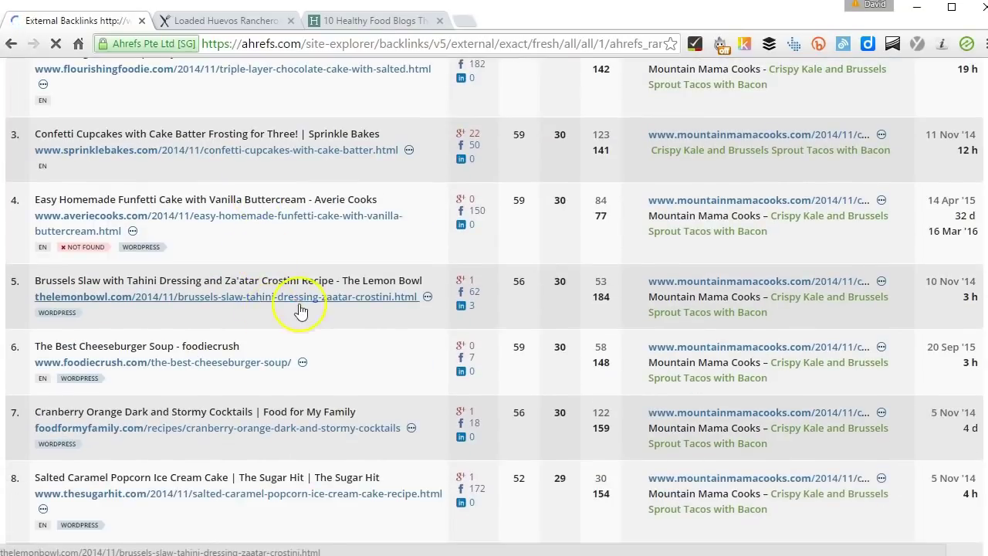
pyautogui.scroll(-2, 214, 221)
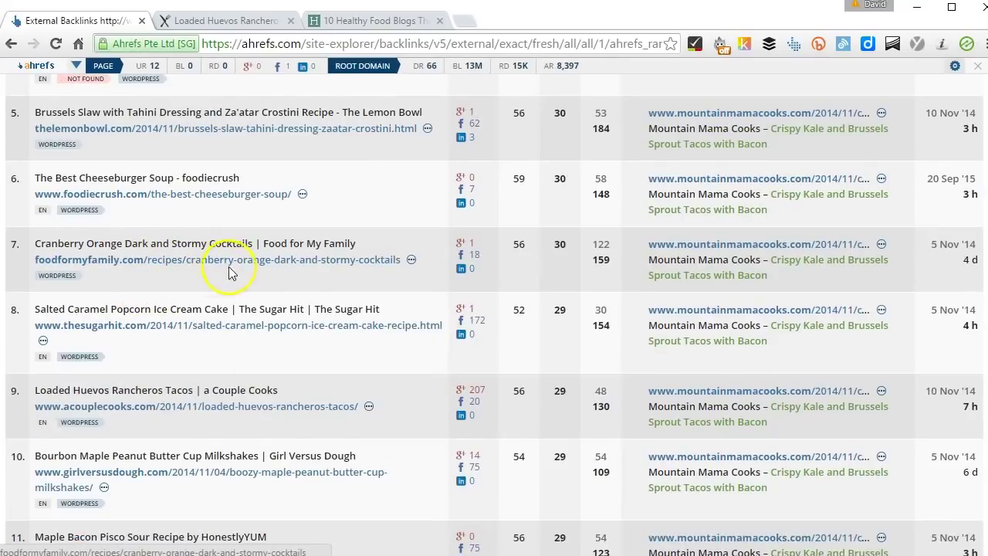
pyautogui.scroll(-3, 379, 301)
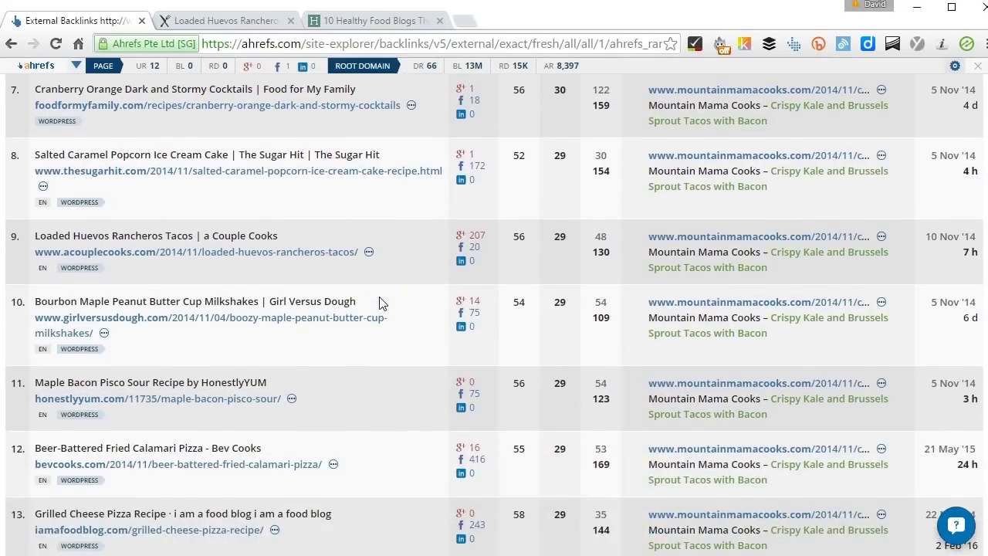
pyautogui.scroll(-1, 379, 303)
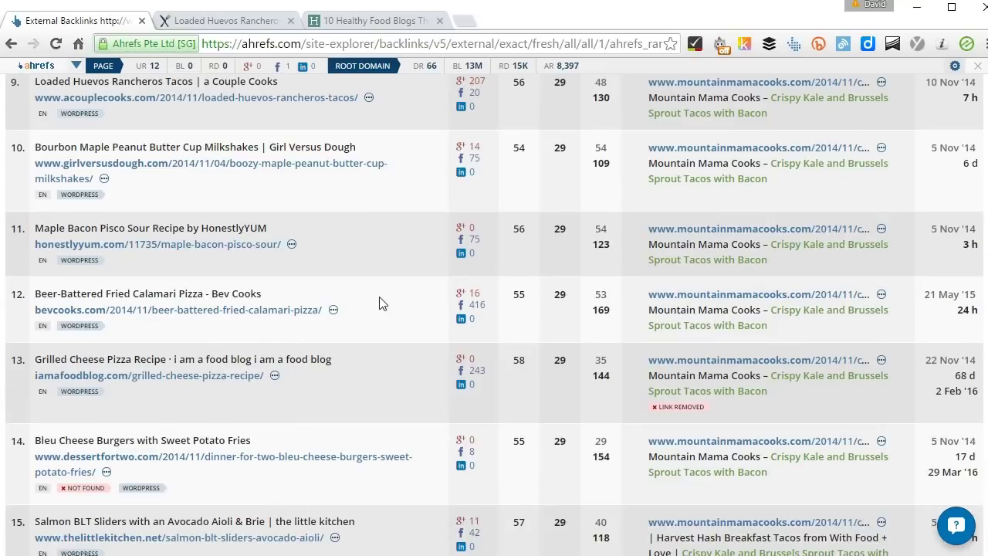
pyautogui.scroll(-3, 379, 302)
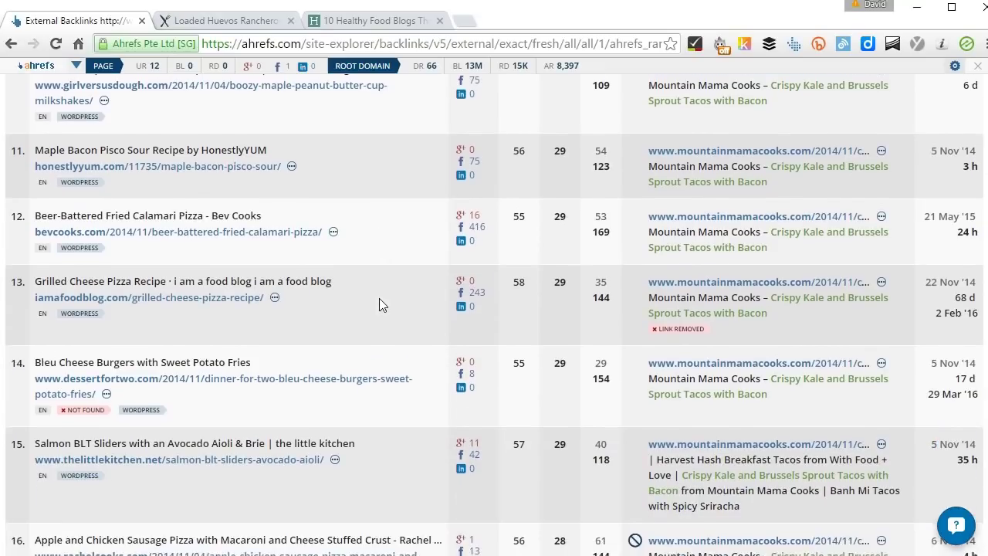
pyautogui.scroll(10, 379, 304)
pyautogui.scroll(6, 377, 305)
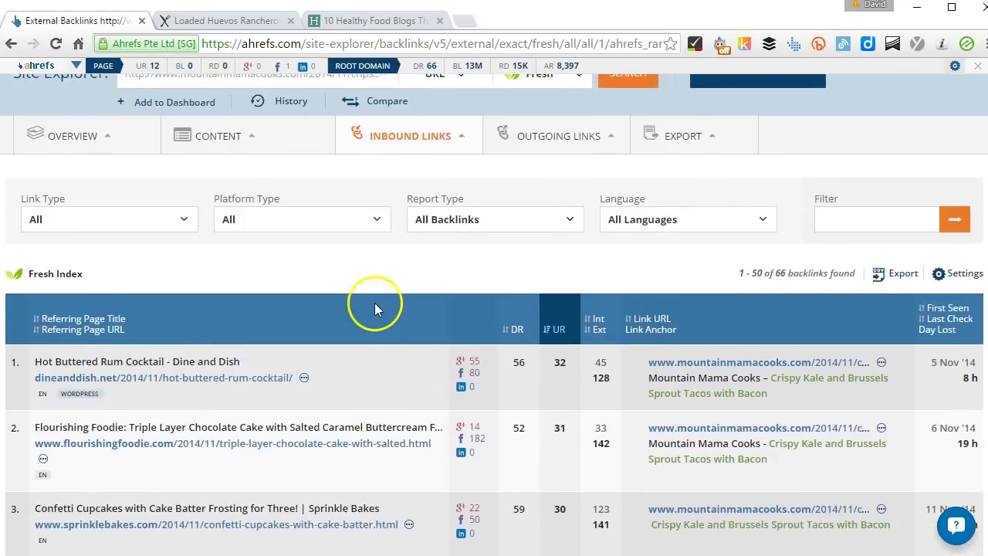
pyautogui.scroll(-1, 162, 394)
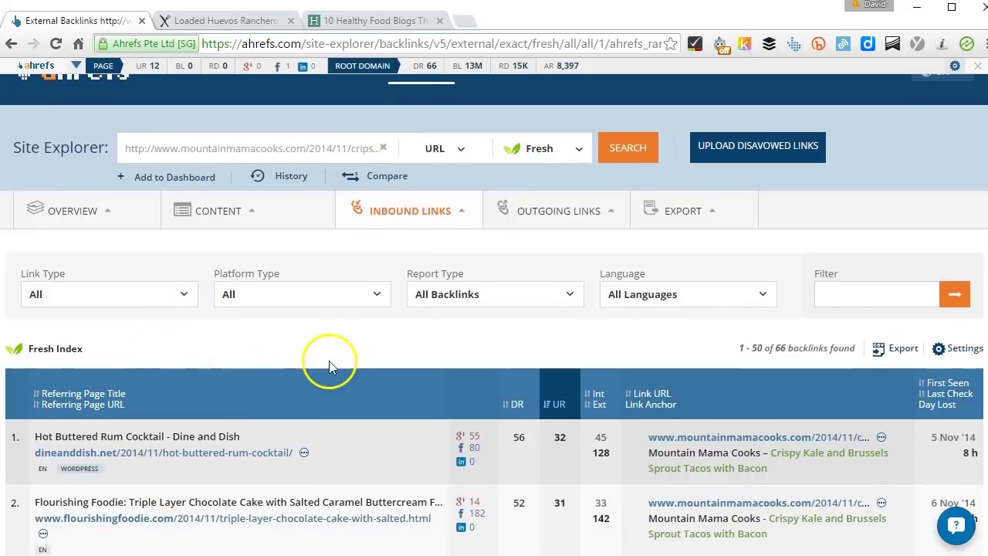
pyautogui.scroll(-2, 329, 360)
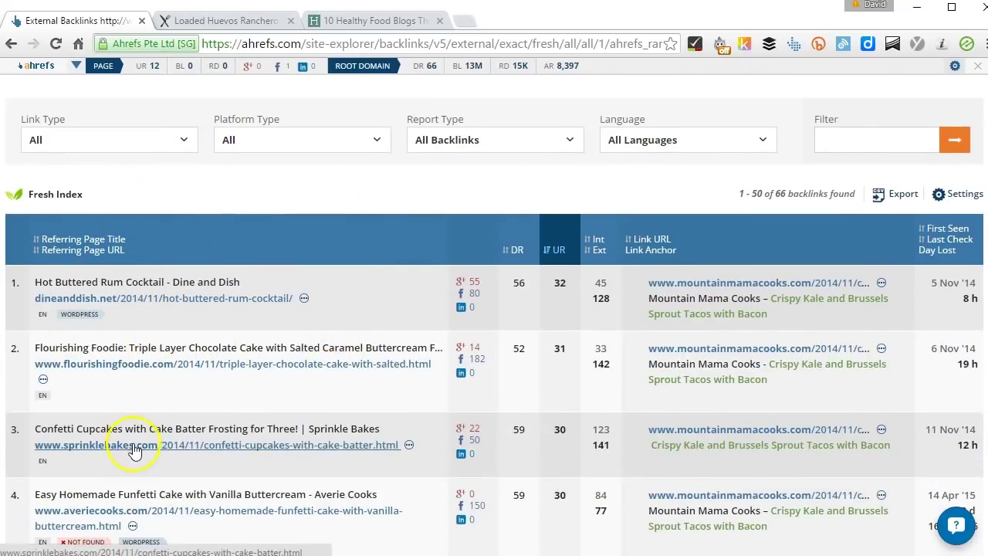
pyautogui.scroll(-2, 139, 448)
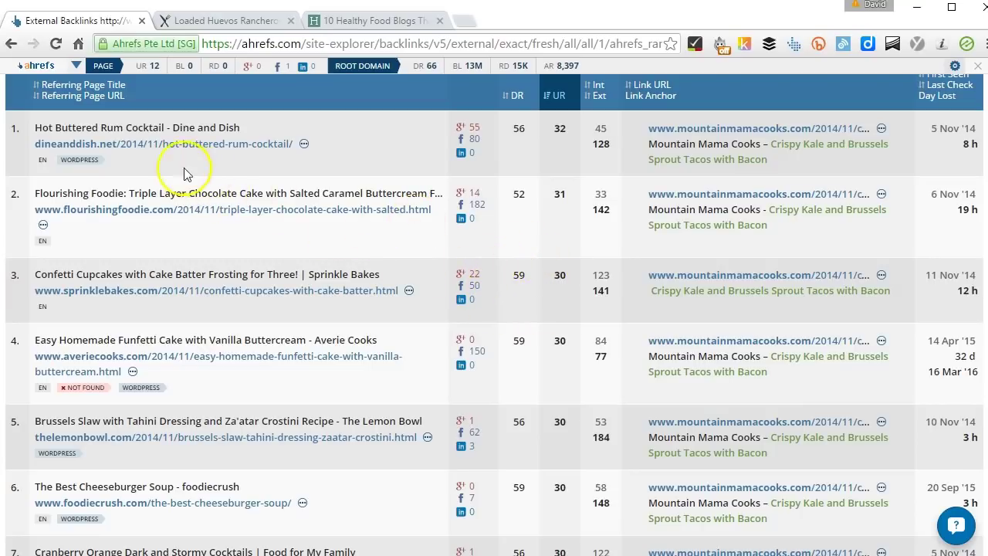
# Go back to the broken dofollow links report and check the link stats of the edibleperspective.com veggie burger link
pyautogui.click(11, 44)
pyautogui.click(324, 216)
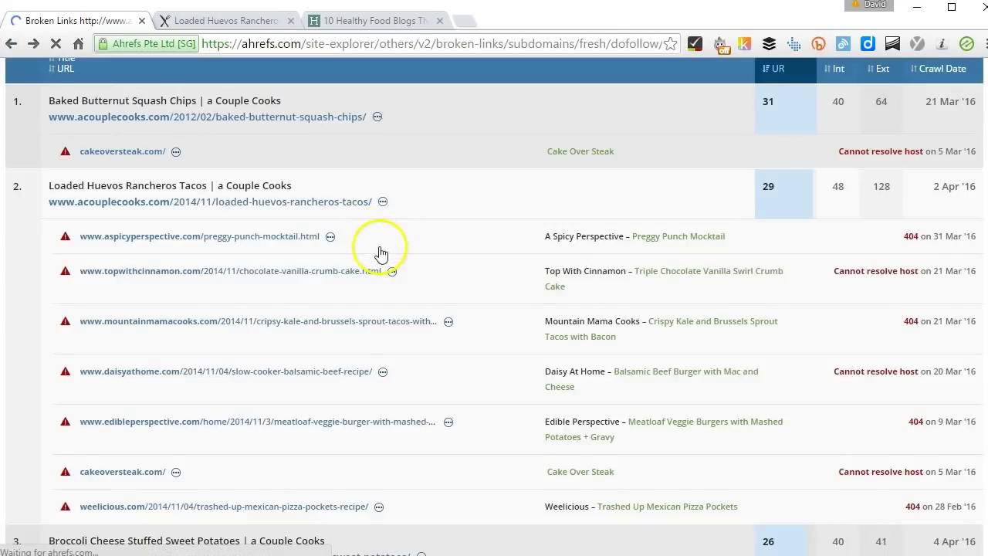
pyautogui.scroll(-5, 379, 251)
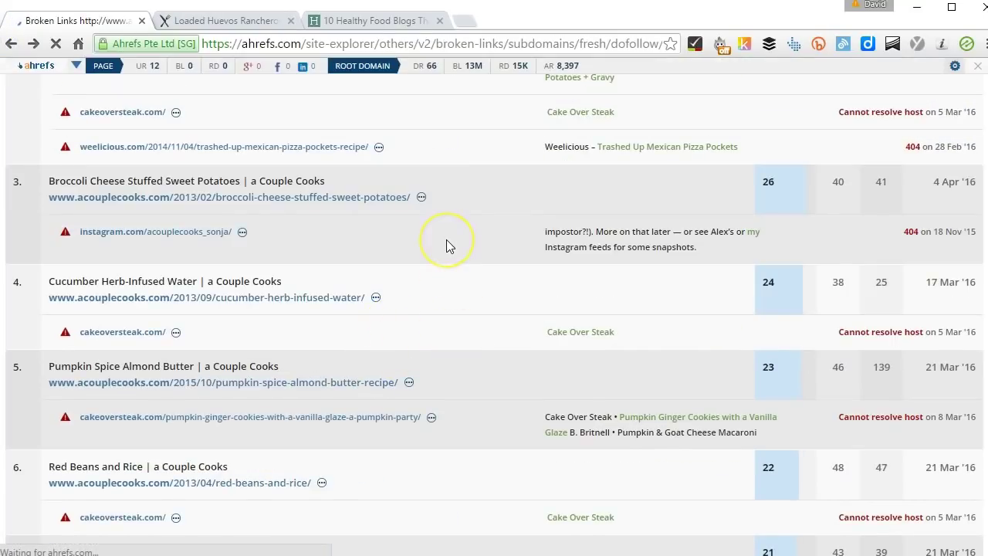
pyautogui.scroll(1, 455, 231)
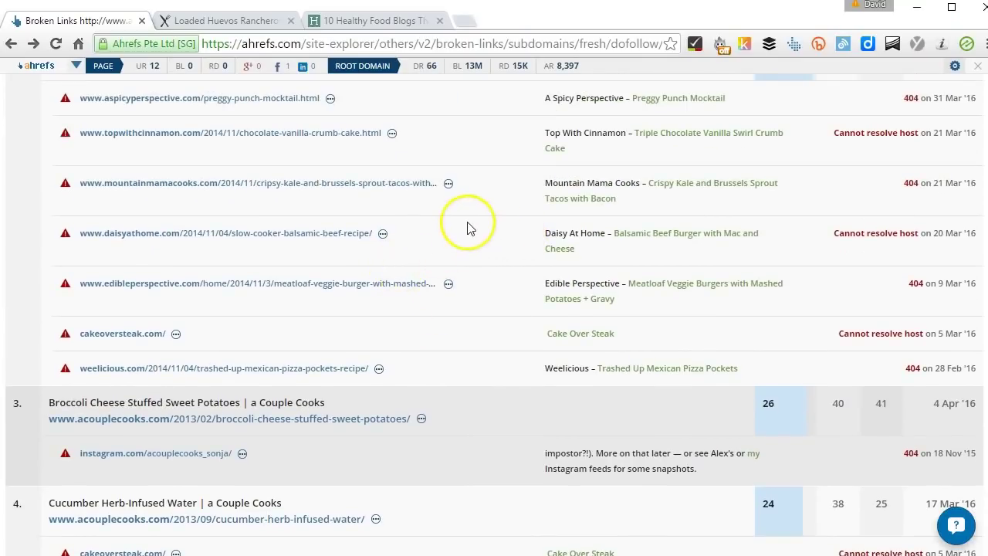
pyautogui.click(448, 285)
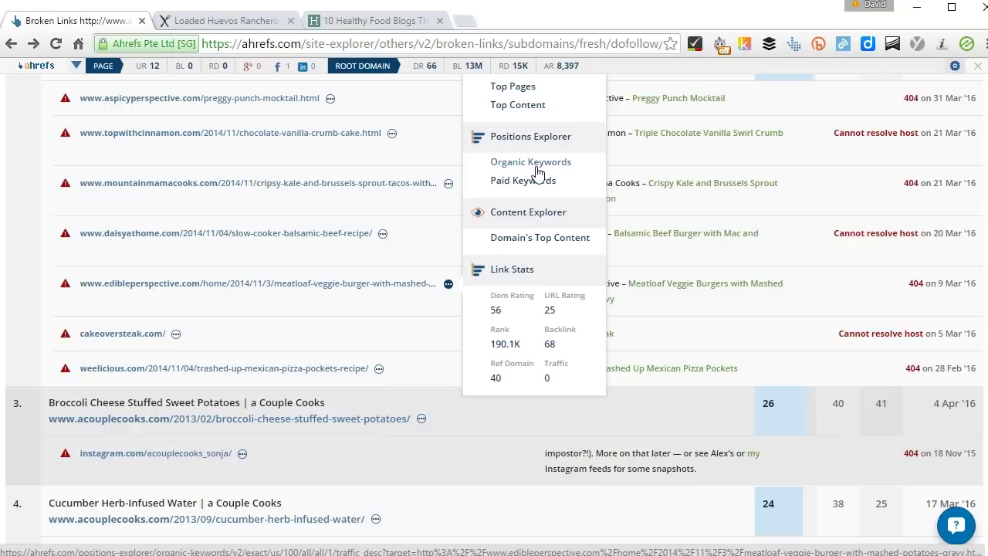
# Change the broken links report's Link Type filter to All
pyautogui.scroll(10, 337, 249)
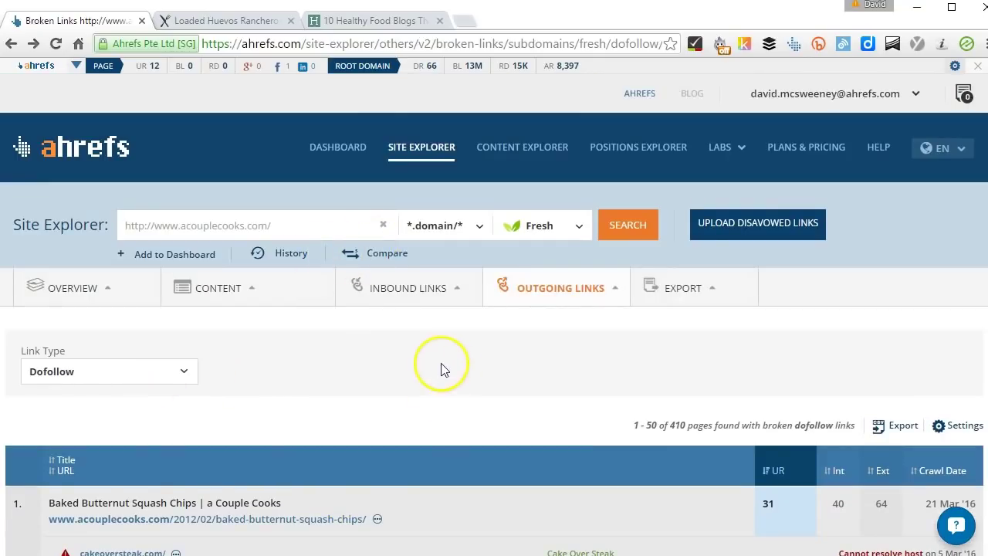
pyautogui.scroll(-1, 388, 350)
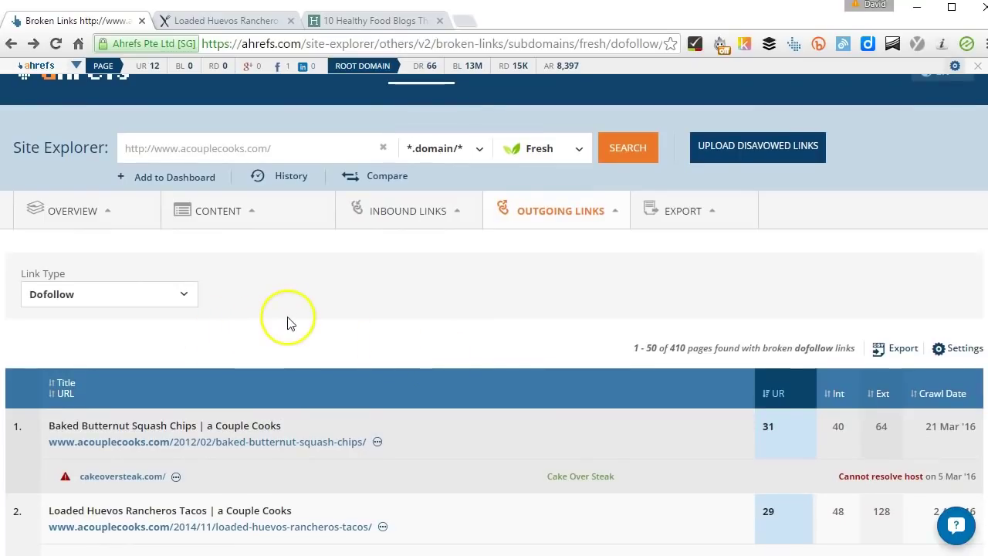
pyautogui.click(117, 295)
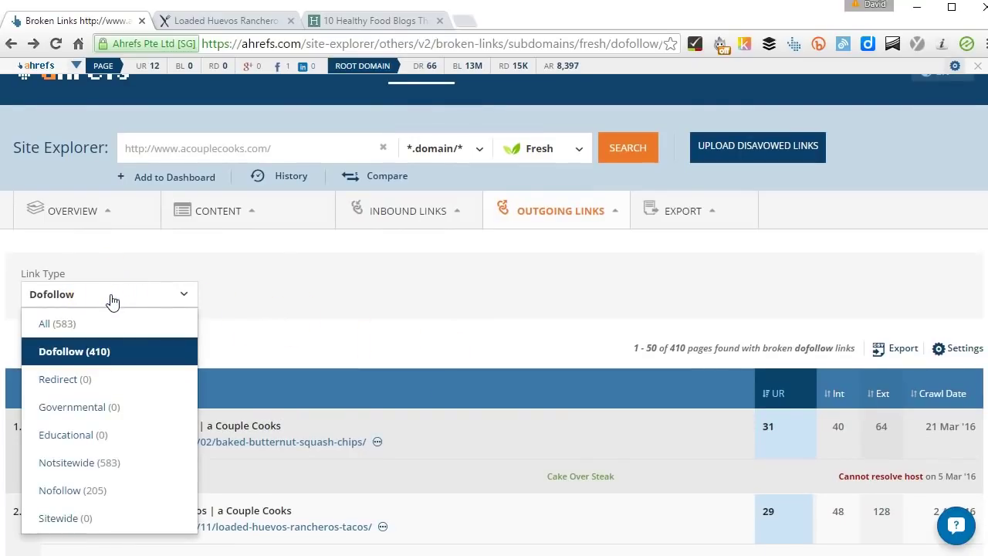
pyautogui.click(68, 324)
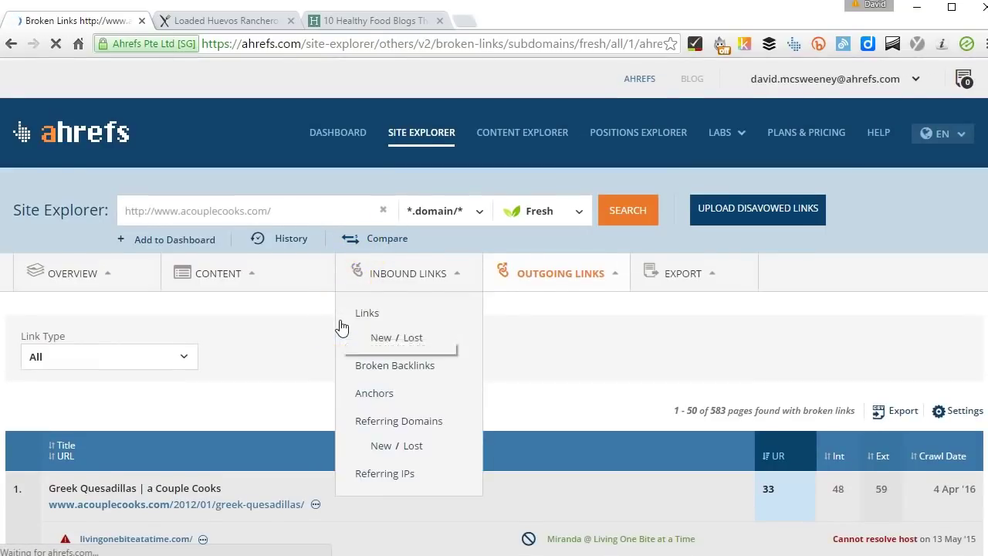
# Test the broken wyldethyme.com link listed under Spinach Artichoke Grilled Cheese by opening its site, and close the page again
pyautogui.scroll(-2, 315, 345)
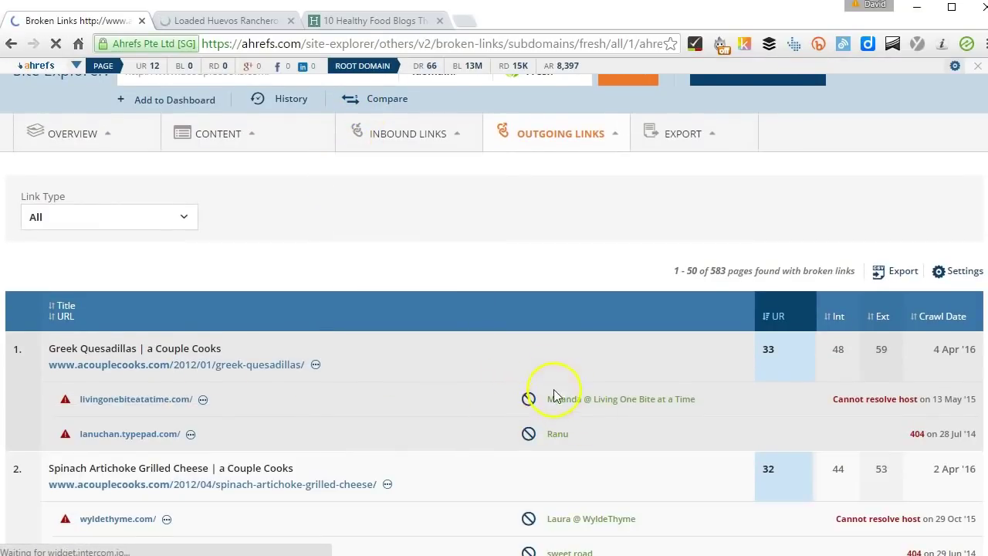
pyautogui.scroll(-4, 544, 392)
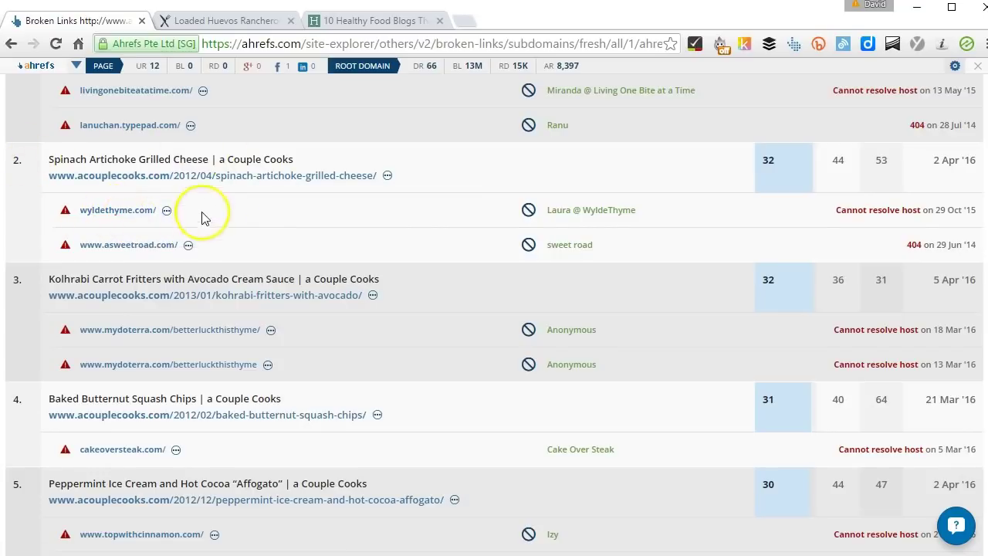
pyautogui.click(166, 210)
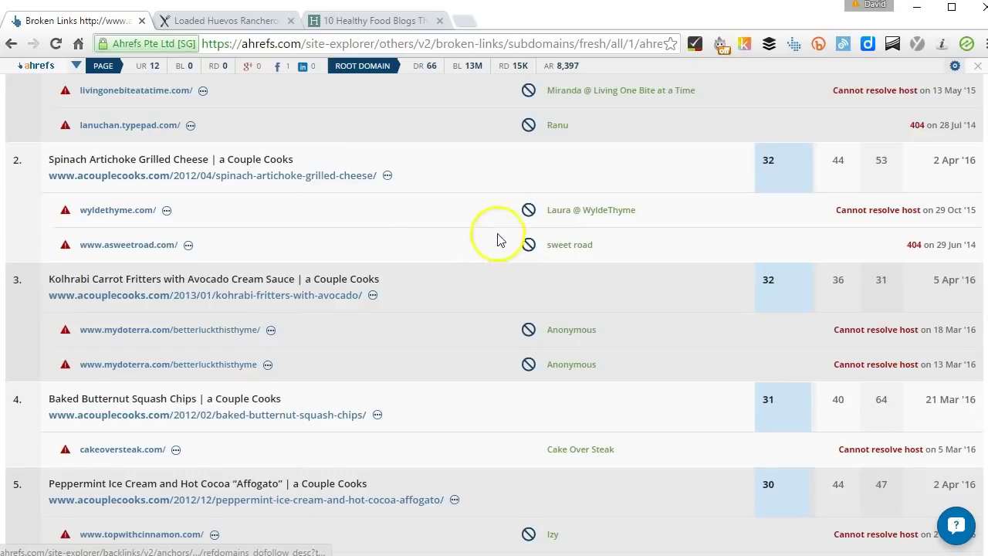
pyautogui.click(130, 212)
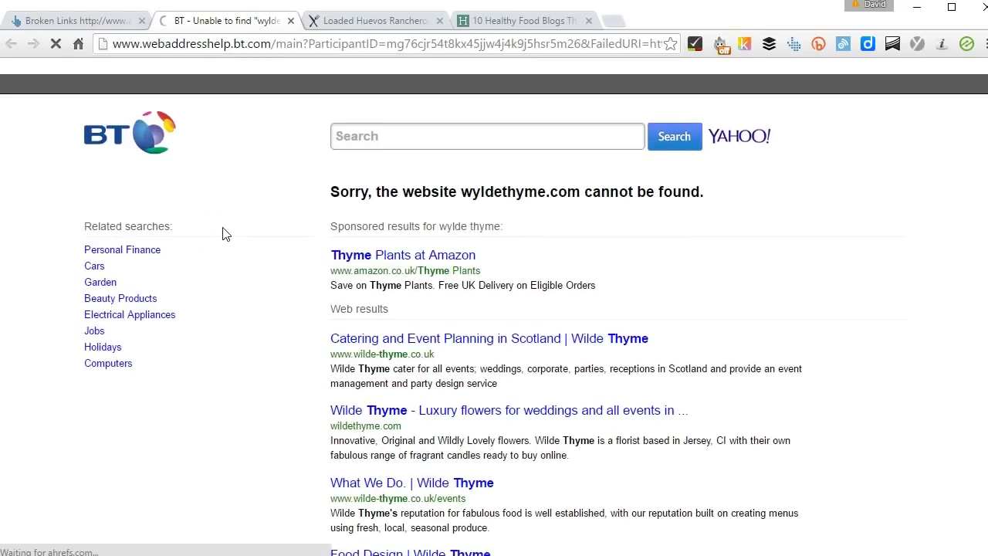
pyautogui.click(161, 153)
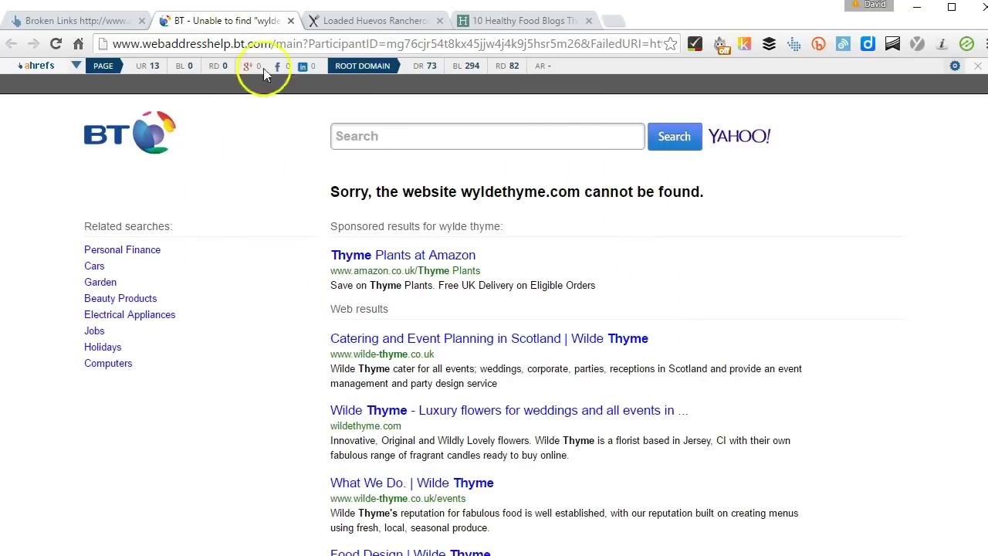
pyautogui.click(290, 26)
# Check the link stats of wyldethyme.com and open its Referring Domains report
pyautogui.click(167, 211)
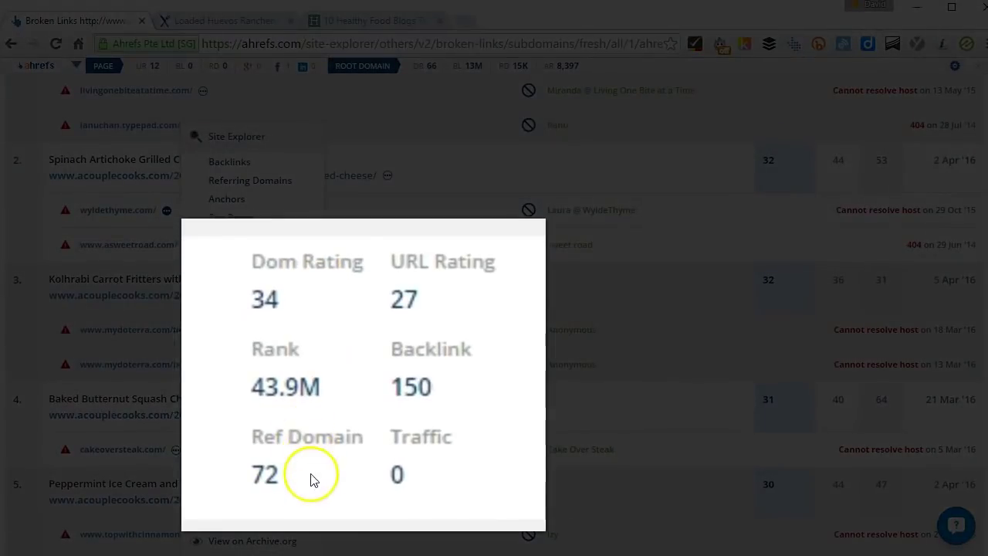
pyautogui.tripleClick(202, 508)
pyautogui.click(236, 474)
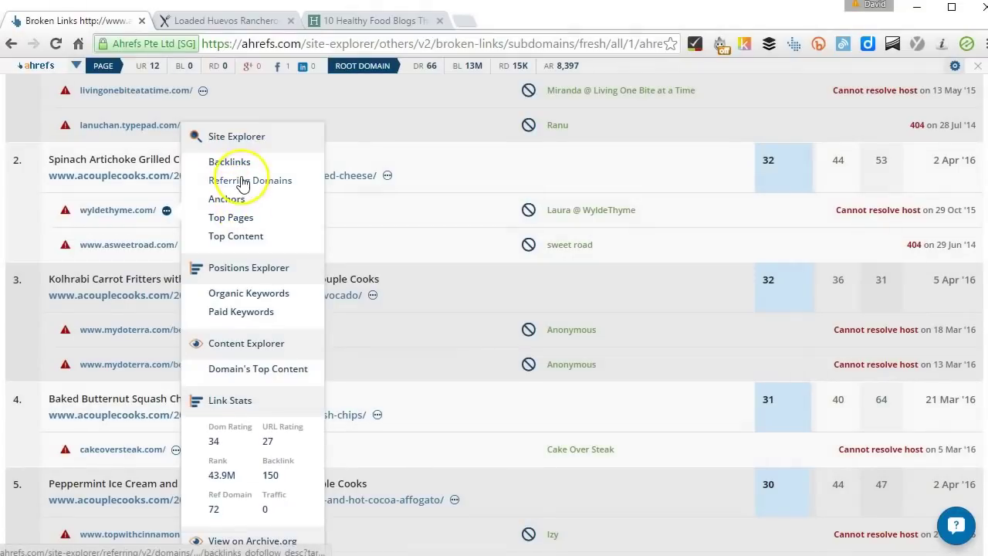
pyautogui.click(241, 178)
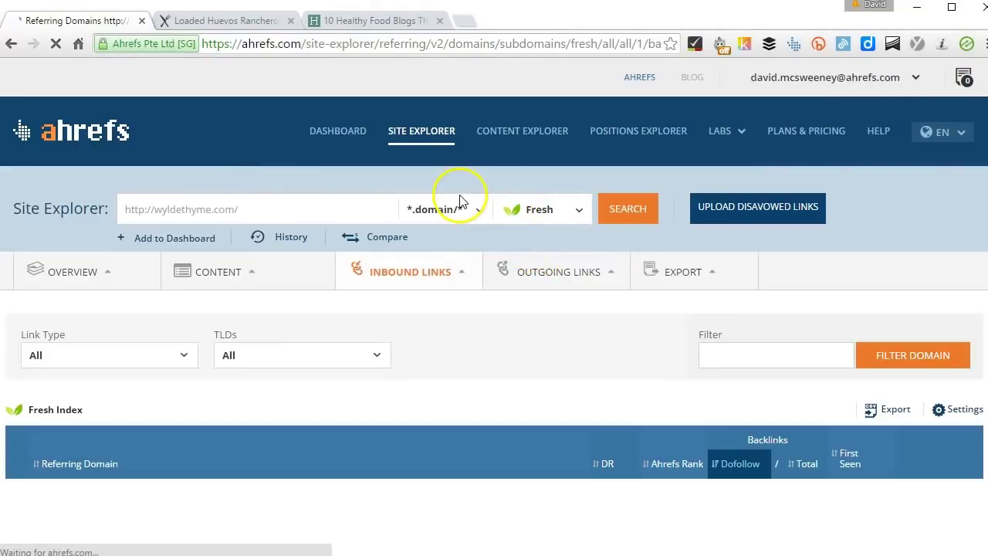
# Examine the domains linking to wyldethyme.com along with their domain ratings and dofollow backlinks
pyautogui.scroll(-6, 383, 252)
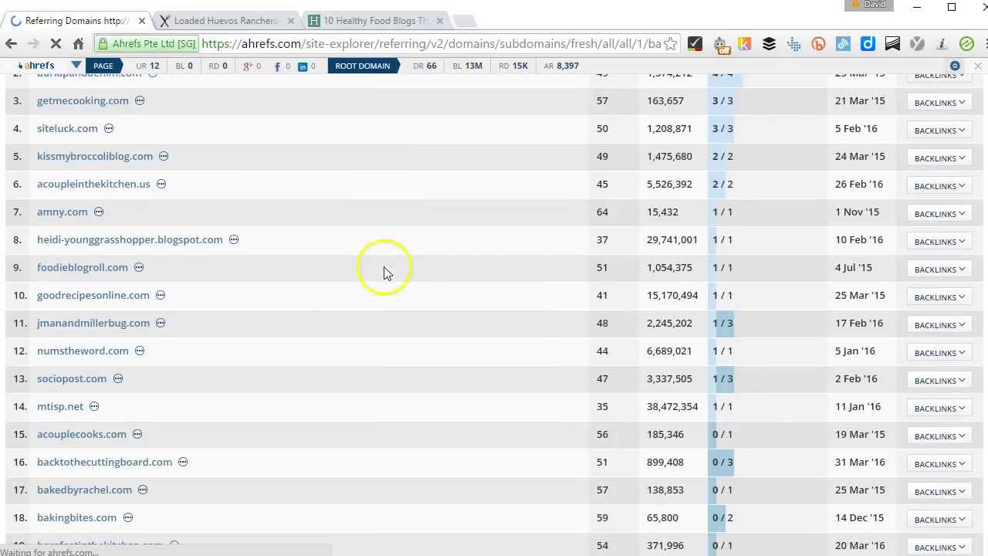
pyautogui.scroll(1, 563, 208)
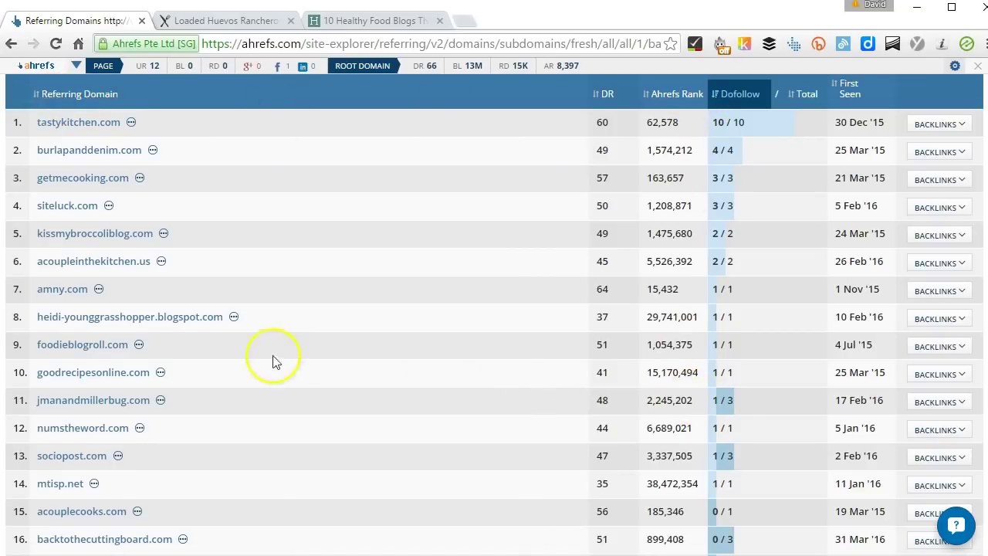
pyautogui.click(160, 260)
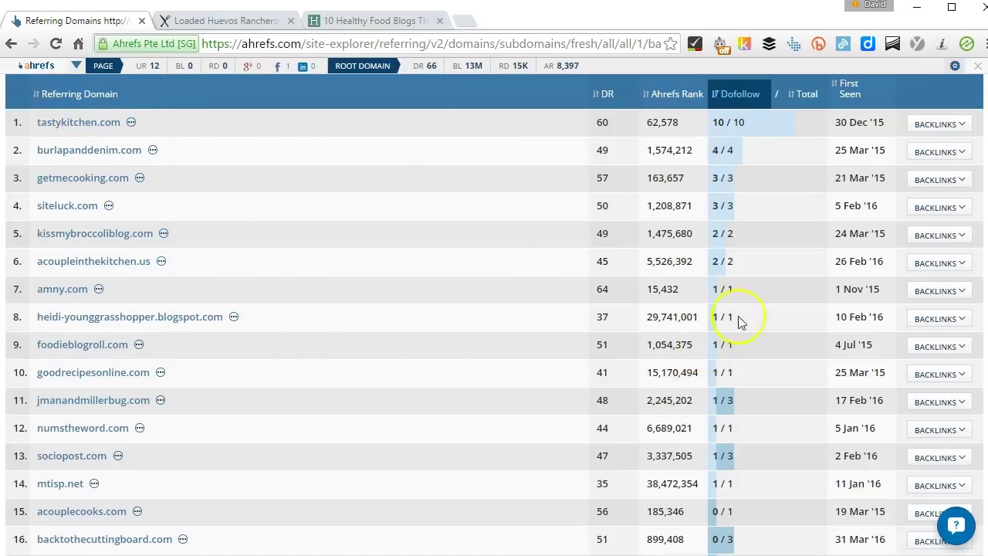
# List the individual tastykitchen.com backlinks pointing to wyldethyme.com, and return to the broken links report
pyautogui.click(940, 123)
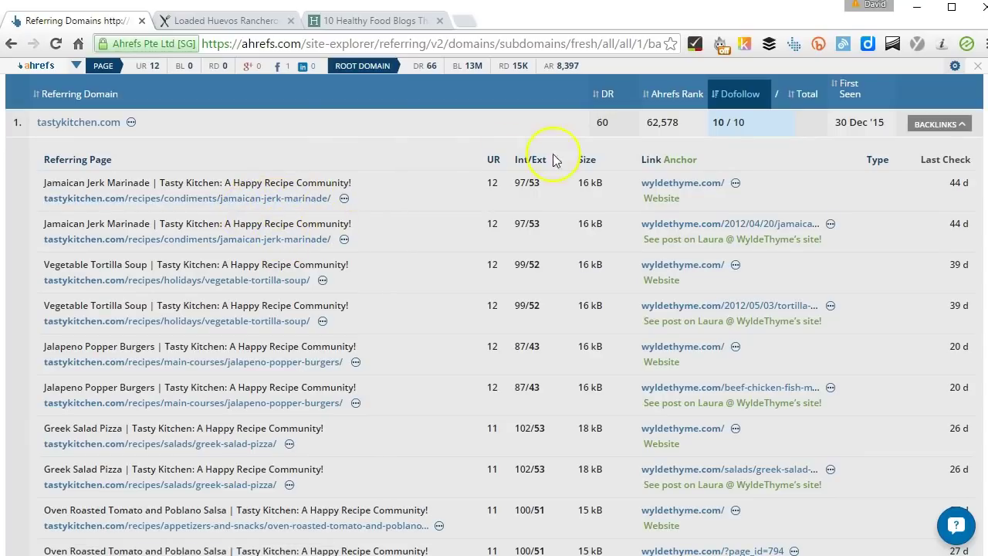
pyautogui.moveTo(344, 198)
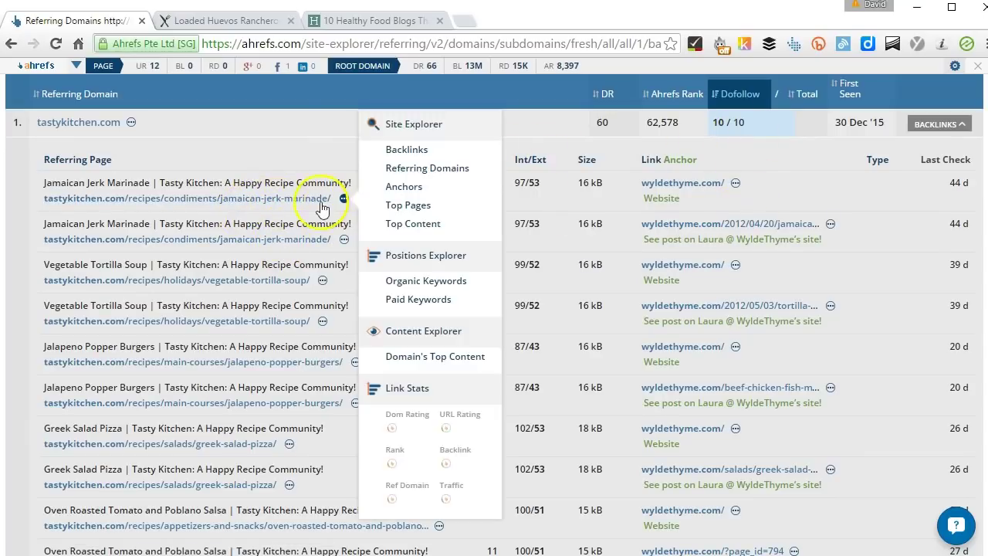
pyautogui.click(11, 44)
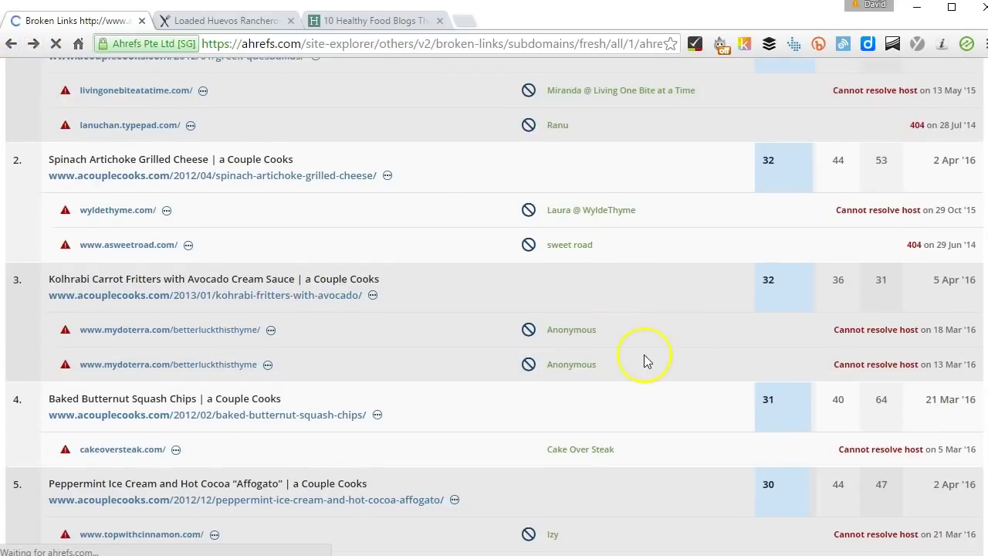
# Check the CSV export options for wyldethyme.com's referring domains without exporting, and return to the broken links report
pyautogui.hotkey('alt', 'Right')
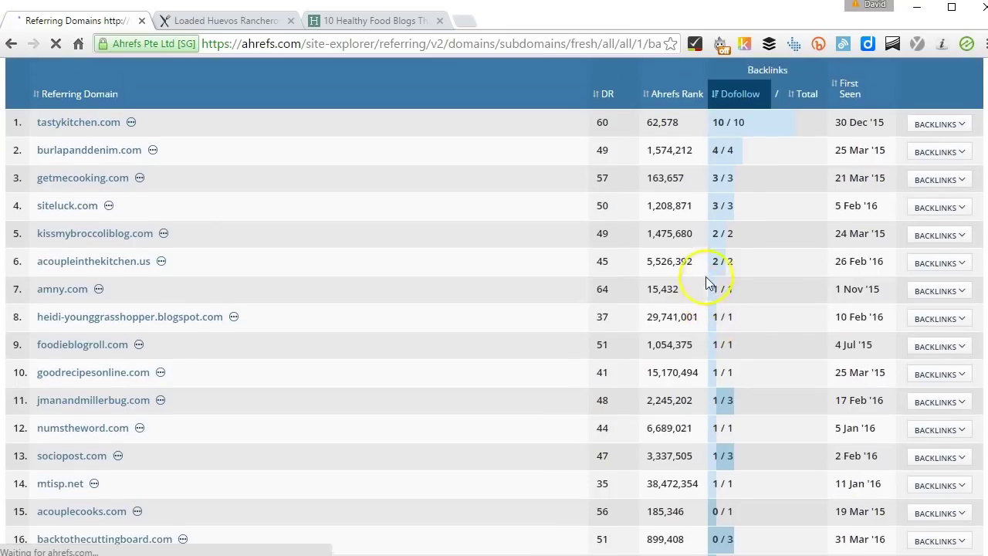
pyautogui.scroll(3, 705, 286)
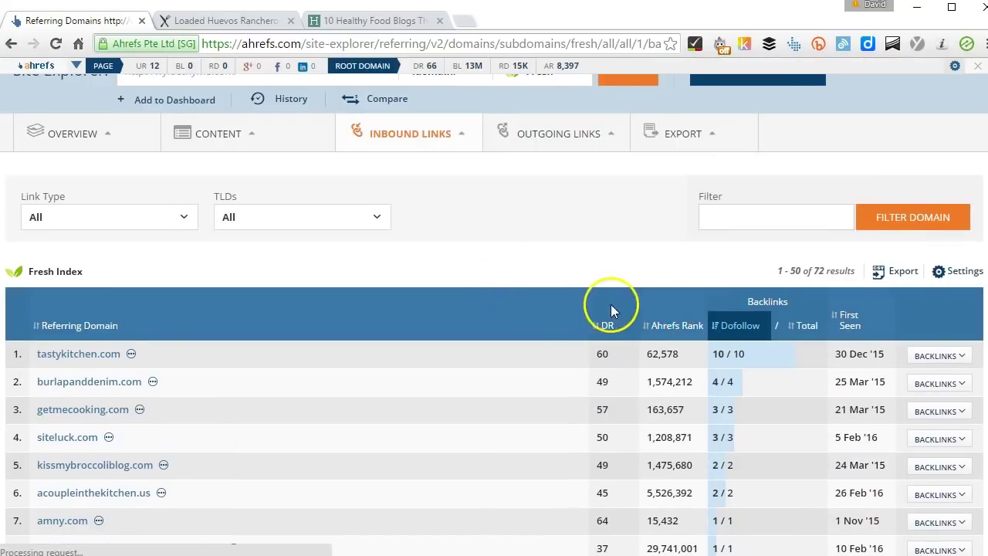
pyautogui.scroll(1, 611, 307)
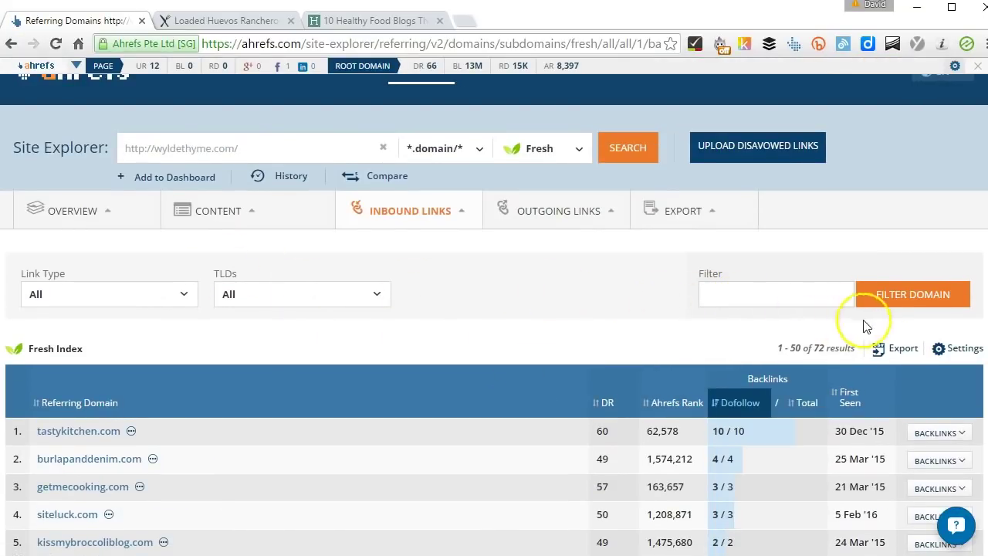
pyautogui.click(889, 352)
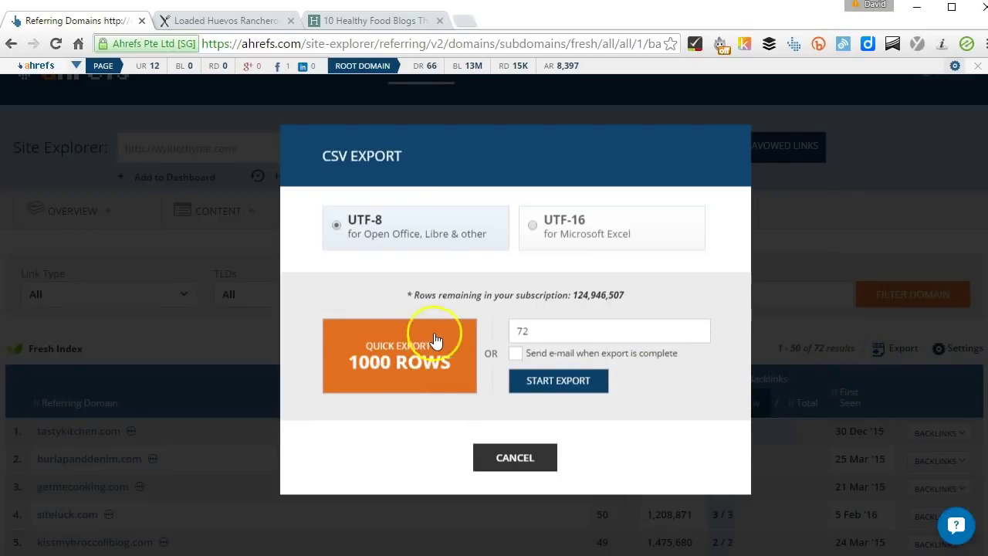
pyautogui.click(514, 456)
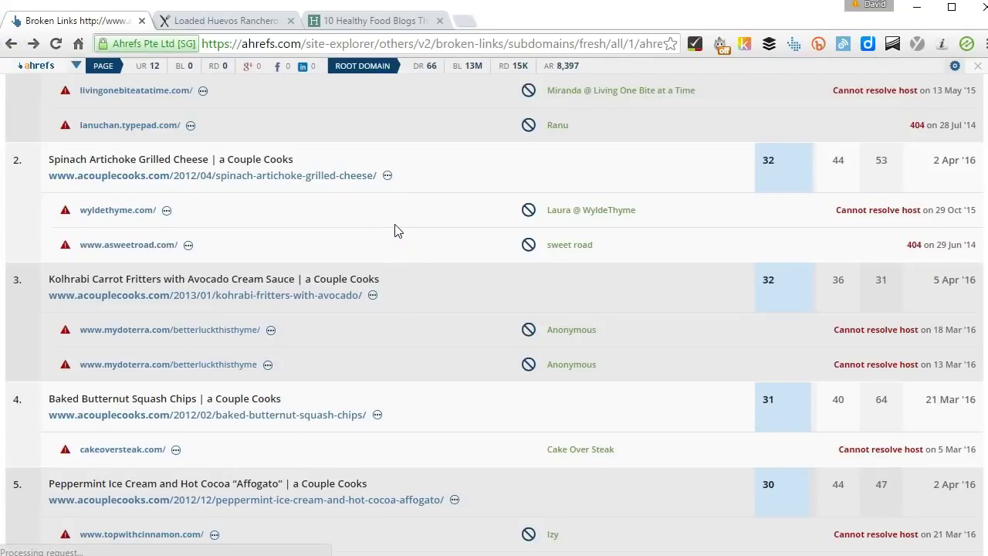
pyautogui.click(386, 236)
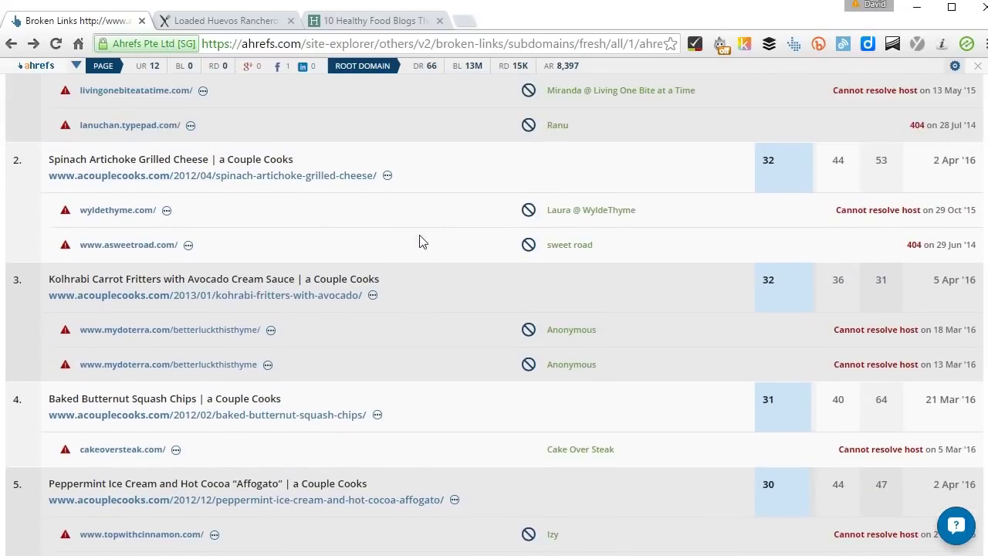
pyautogui.click(187, 245)
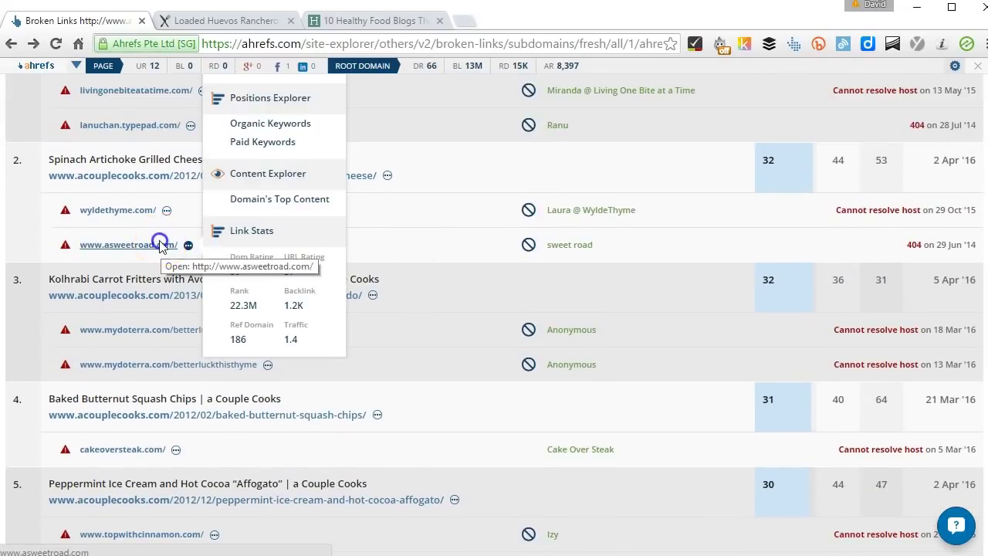
pyautogui.click(160, 245)
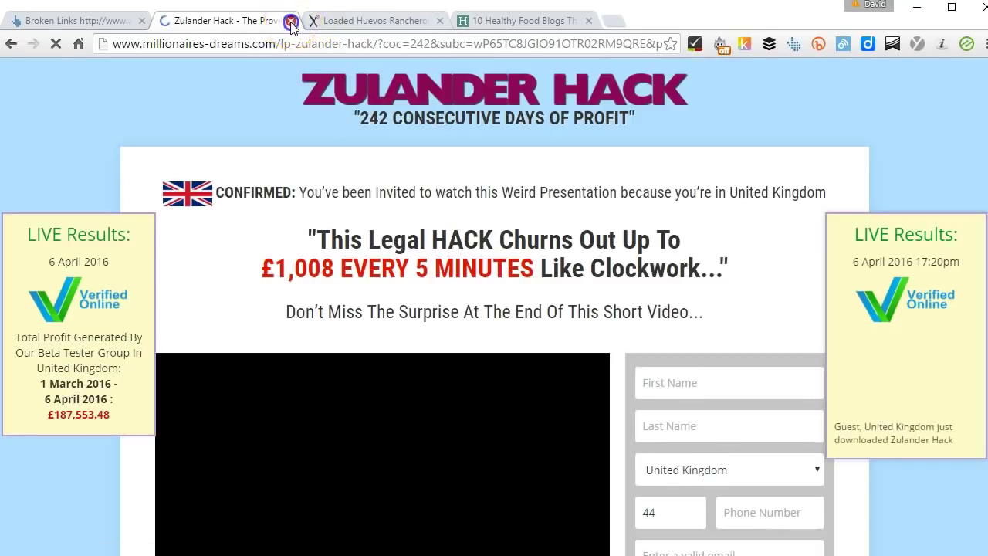
pyautogui.click(290, 21)
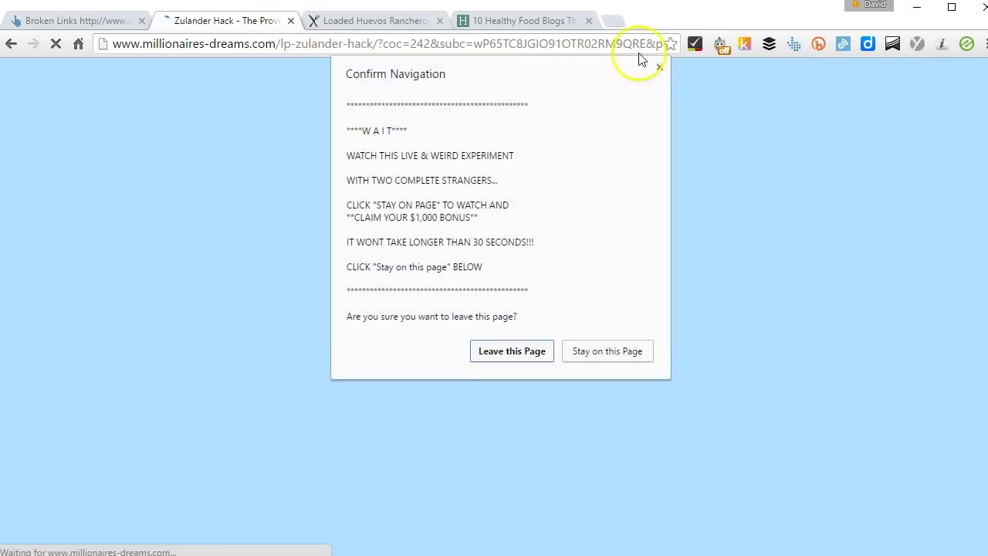
pyautogui.click(528, 353)
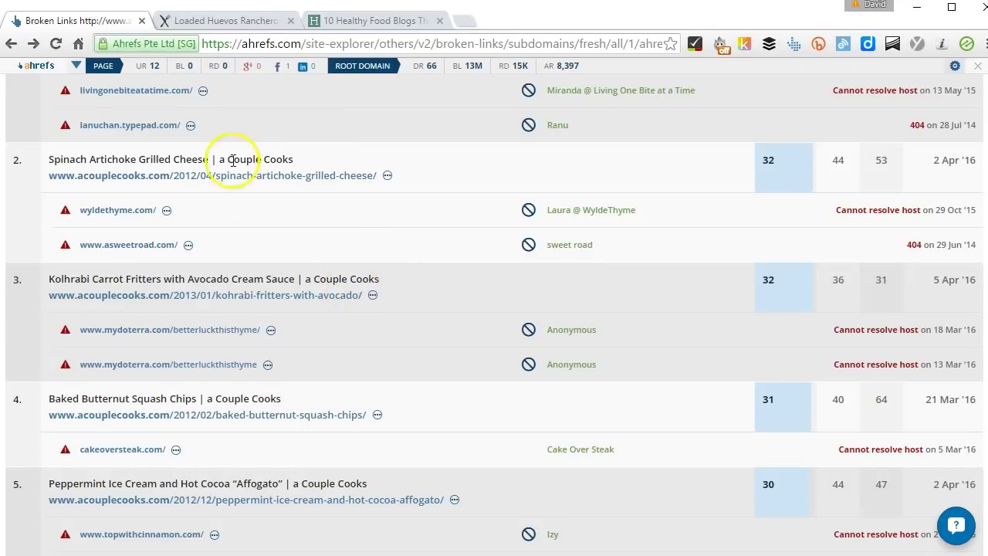
pyautogui.click(188, 246)
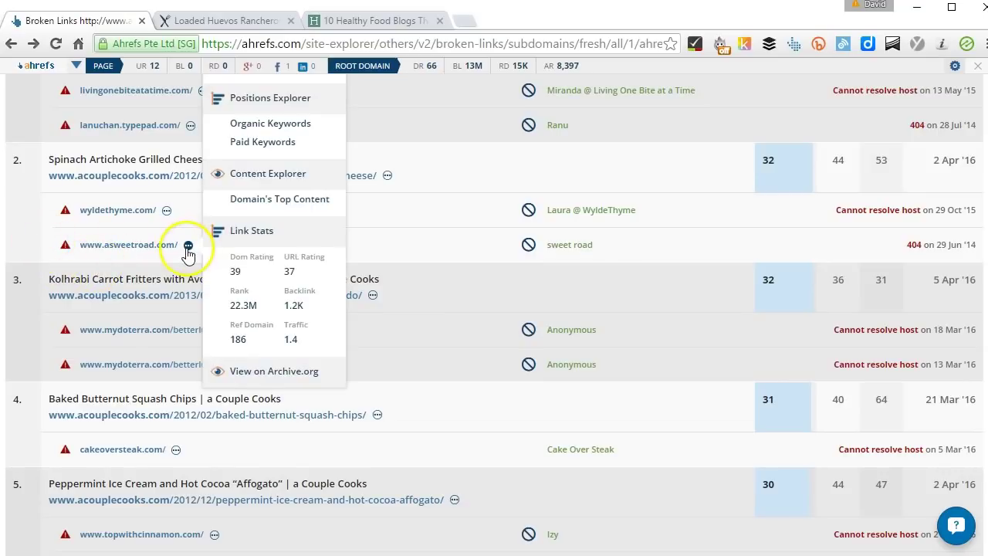
pyautogui.click(189, 245)
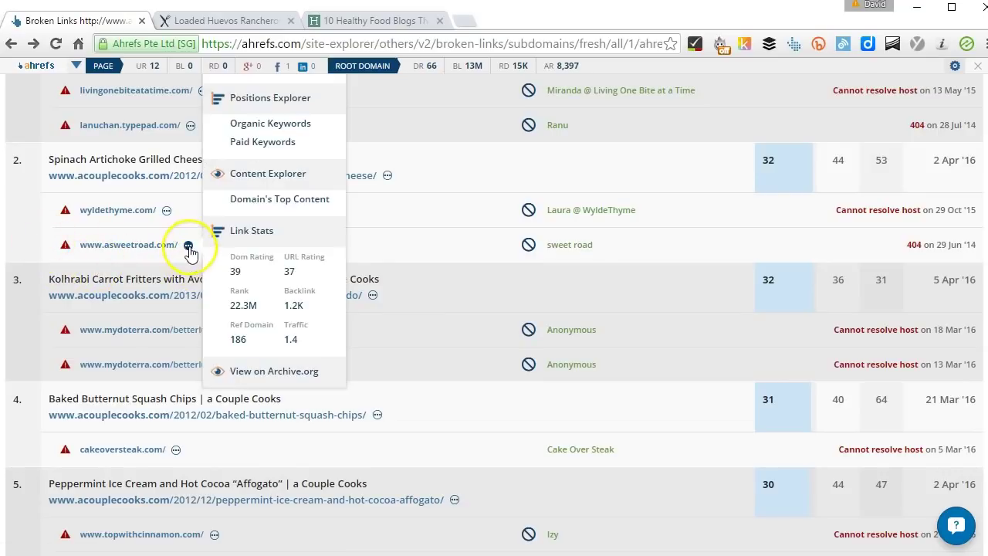
pyautogui.scroll(2, 263, 136)
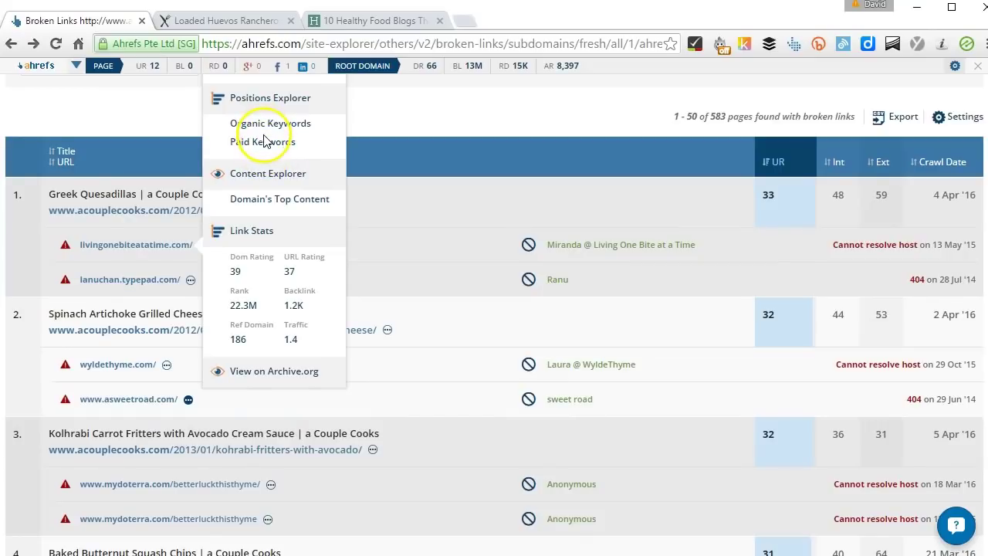
pyautogui.click(188, 399)
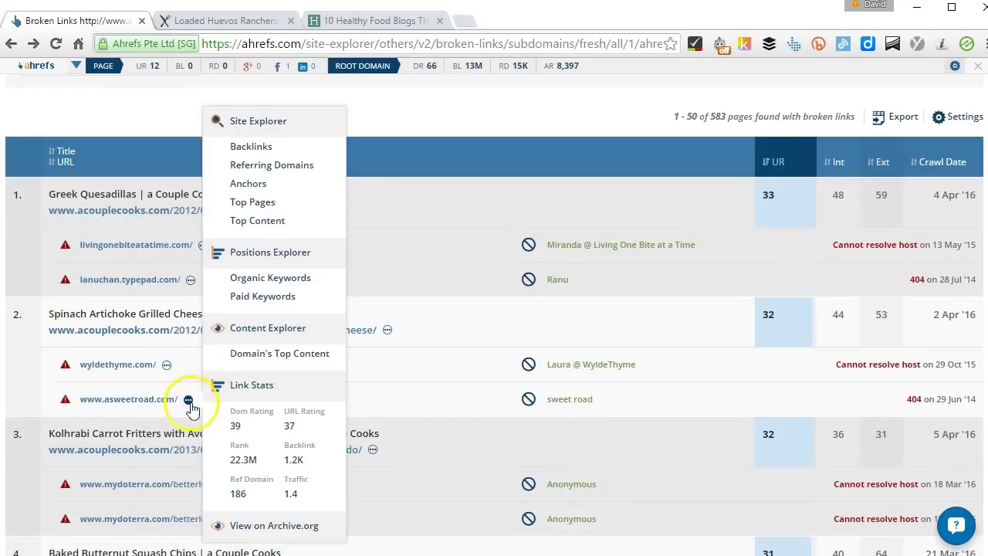
pyautogui.click(259, 166)
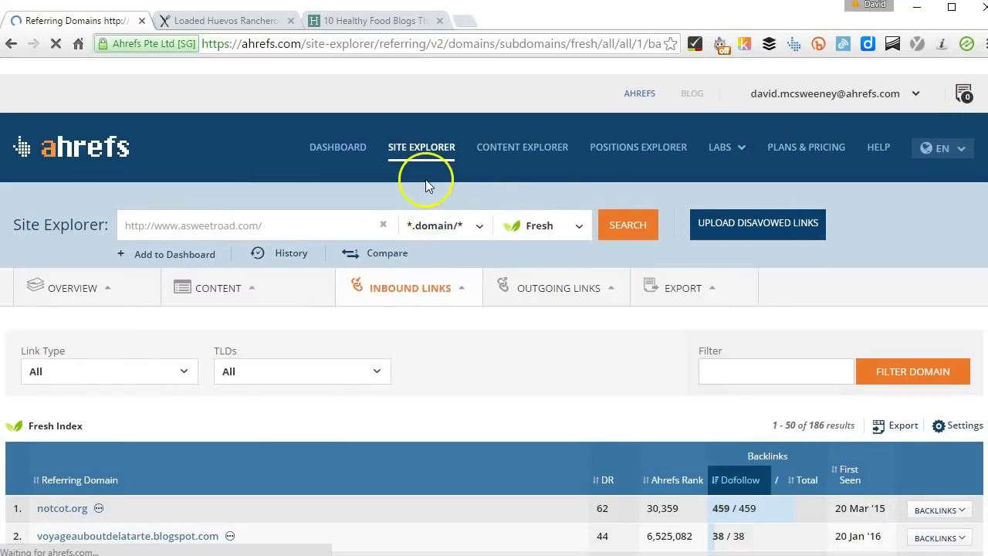
pyautogui.scroll(-1, 413, 220)
pyautogui.click(410, 218)
pyautogui.scroll(-1, 407, 232)
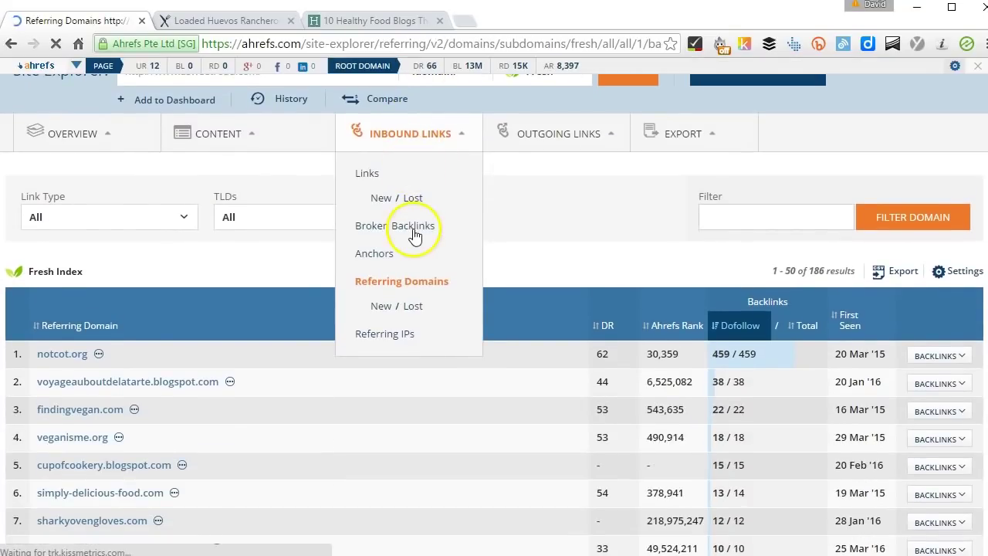
pyautogui.click(320, 289)
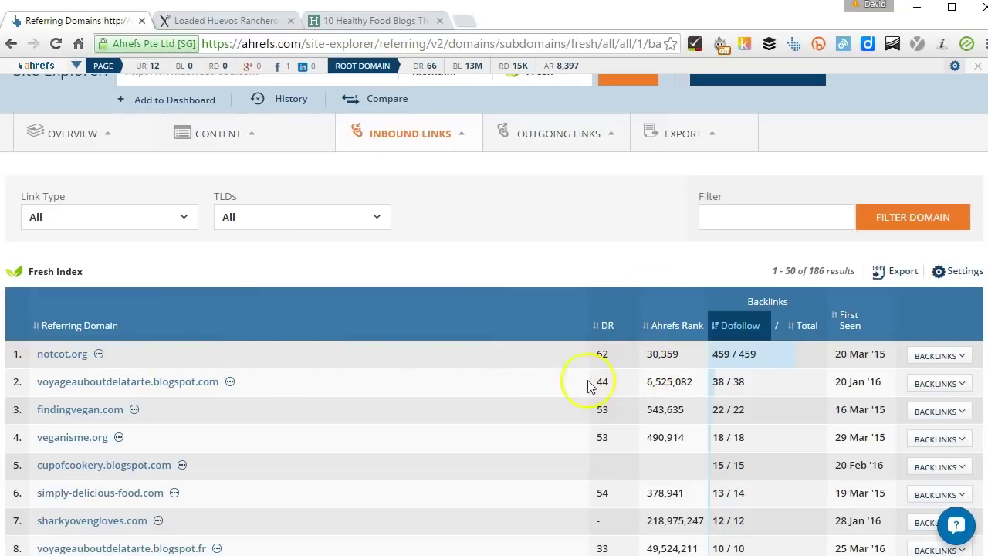
pyautogui.doubleClick(594, 355)
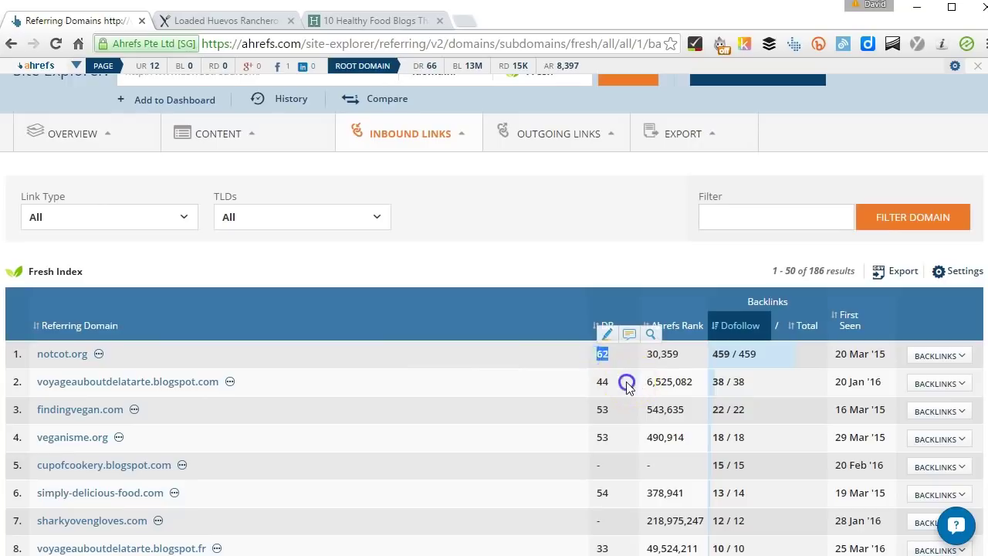
pyautogui.doubleClick(596, 382)
pyautogui.doubleClick(597, 411)
pyautogui.doubleClick(602, 439)
pyautogui.scroll(-1, 378, 400)
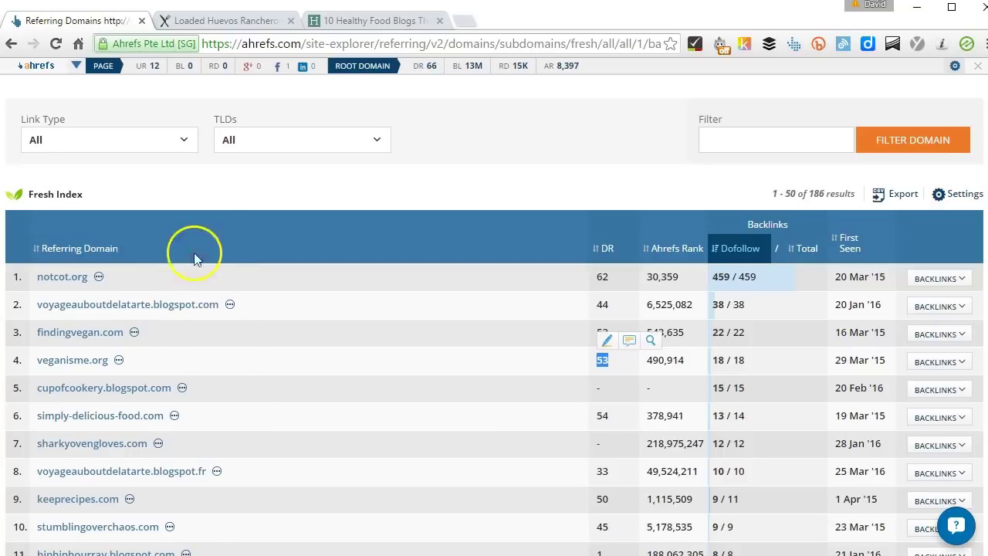
# Return to the broken links report and examine the error types and check dates of the broken links down the list
pyautogui.click(11, 46)
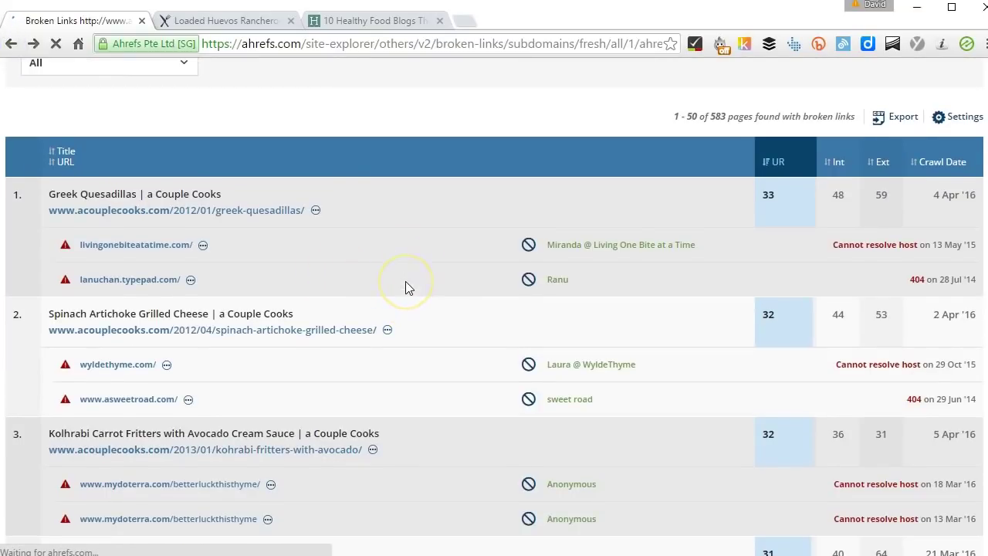
pyautogui.scroll(-5, 405, 286)
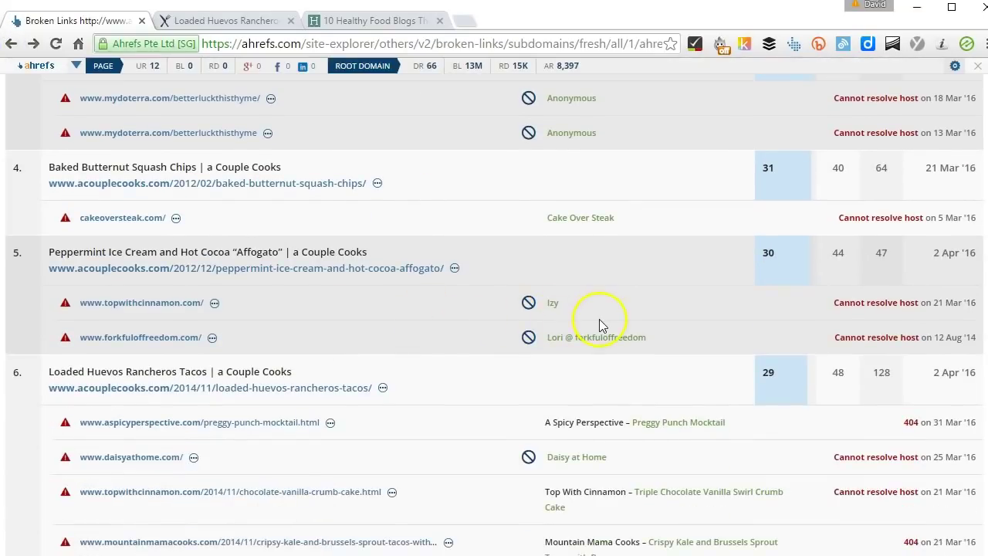
pyautogui.scroll(-3, 599, 326)
pyautogui.scroll(-3, 484, 336)
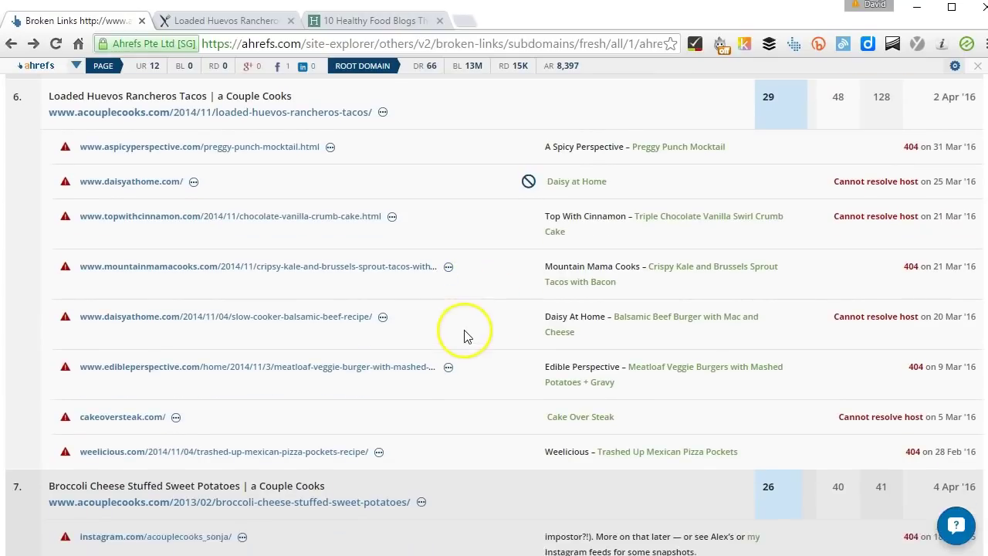
pyautogui.scroll(-3, 578, 348)
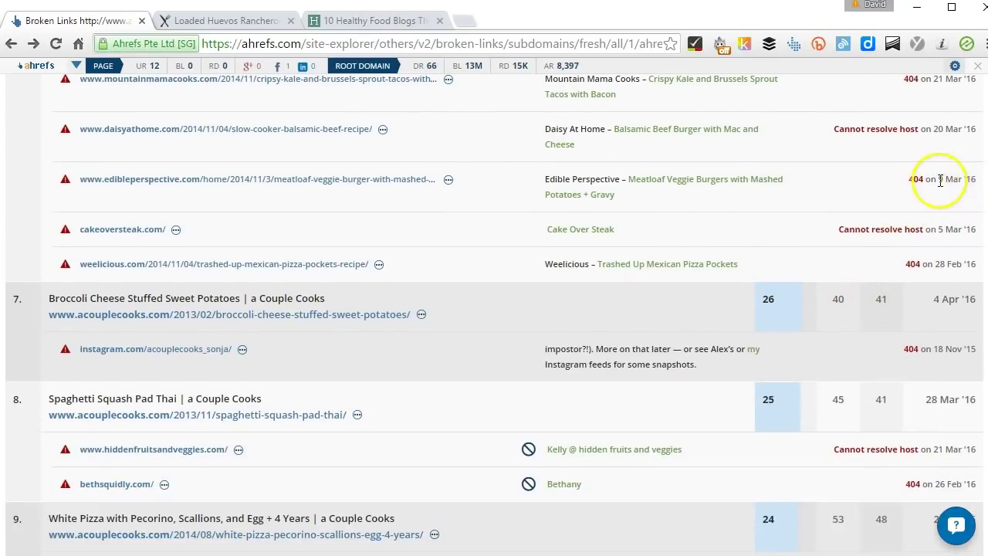
pyautogui.scroll(1, 942, 185)
pyautogui.scroll(3, 934, 193)
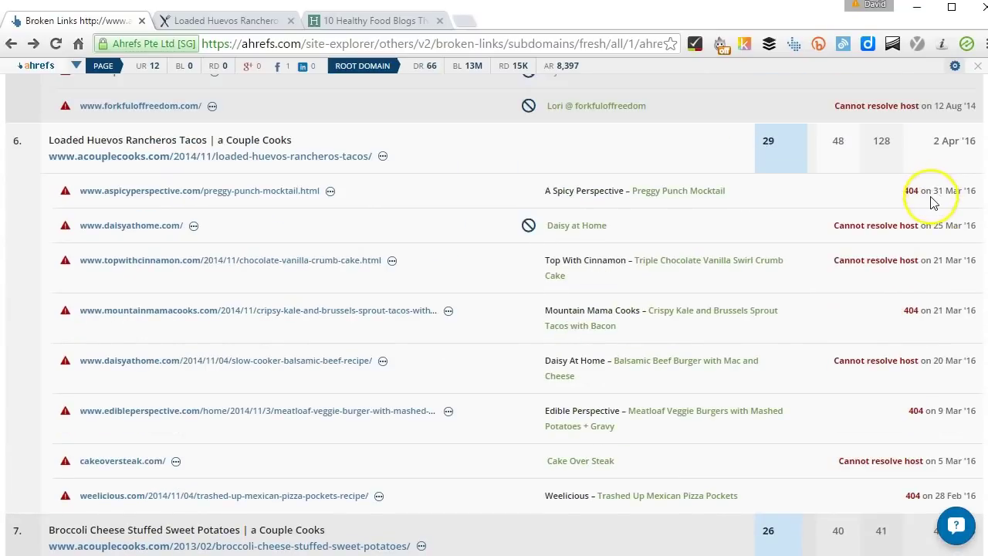
pyautogui.scroll(1, 932, 202)
pyautogui.scroll(10, 930, 200)
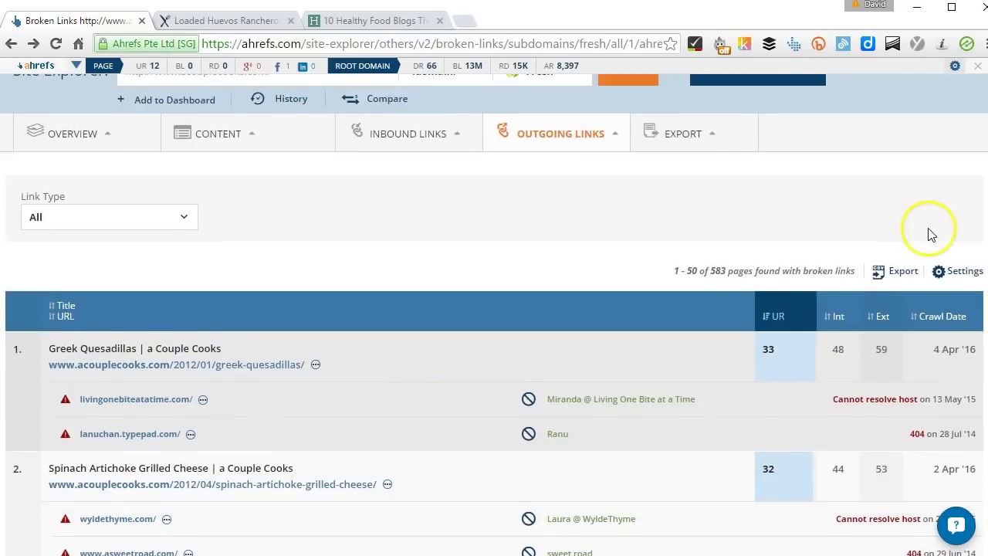
pyautogui.scroll(-1, 919, 224)
pyautogui.scroll(-1, 925, 321)
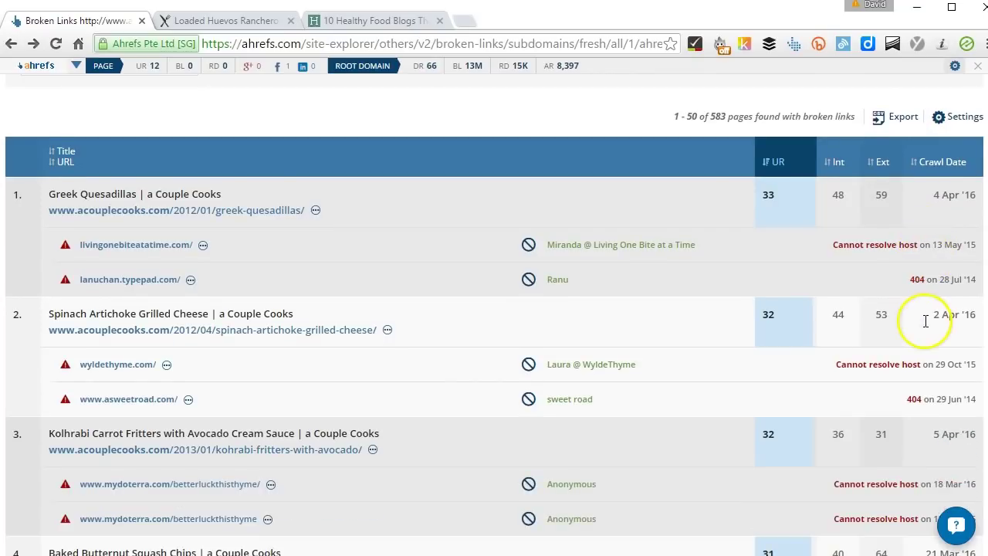
pyautogui.scroll(-3, 926, 326)
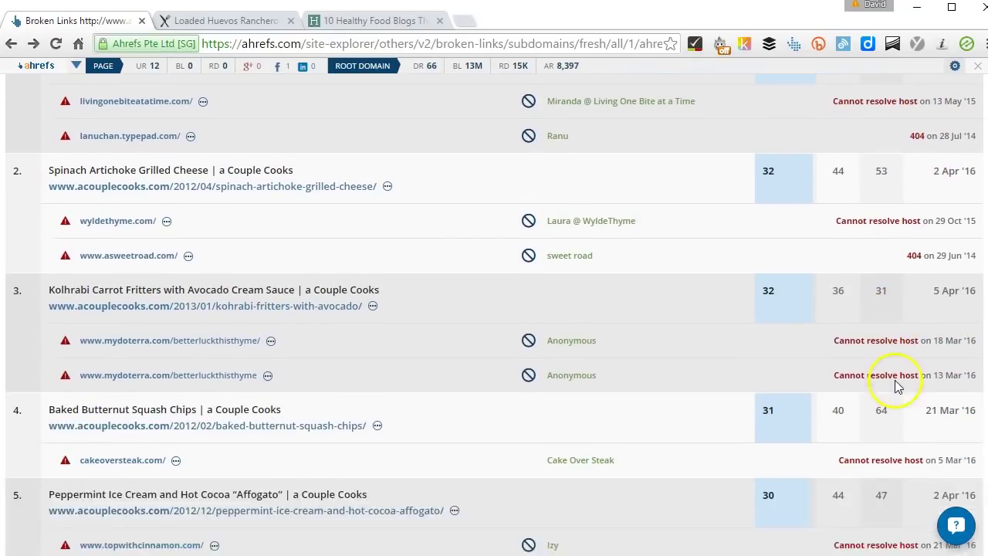
pyautogui.scroll(-9, 940, 278)
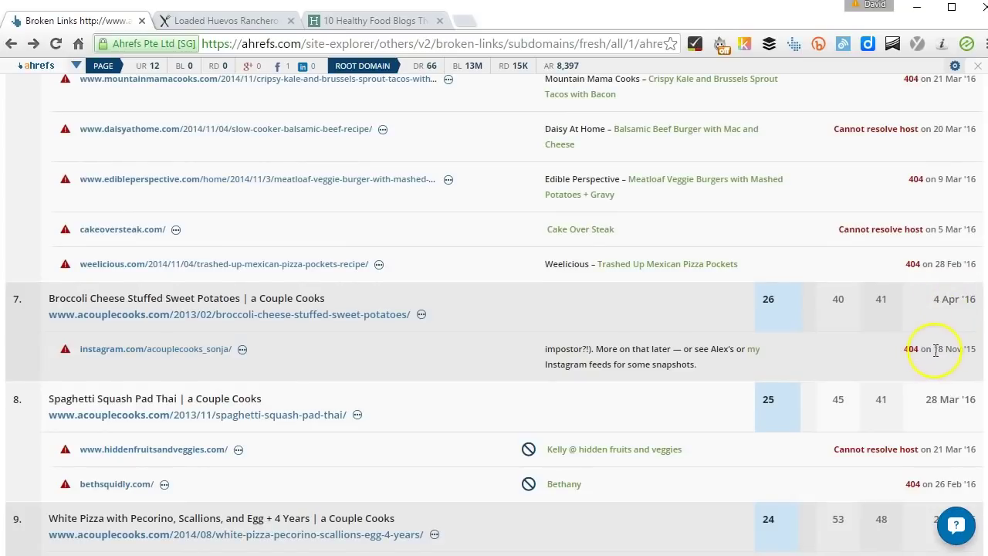
pyautogui.scroll(-1, 849, 351)
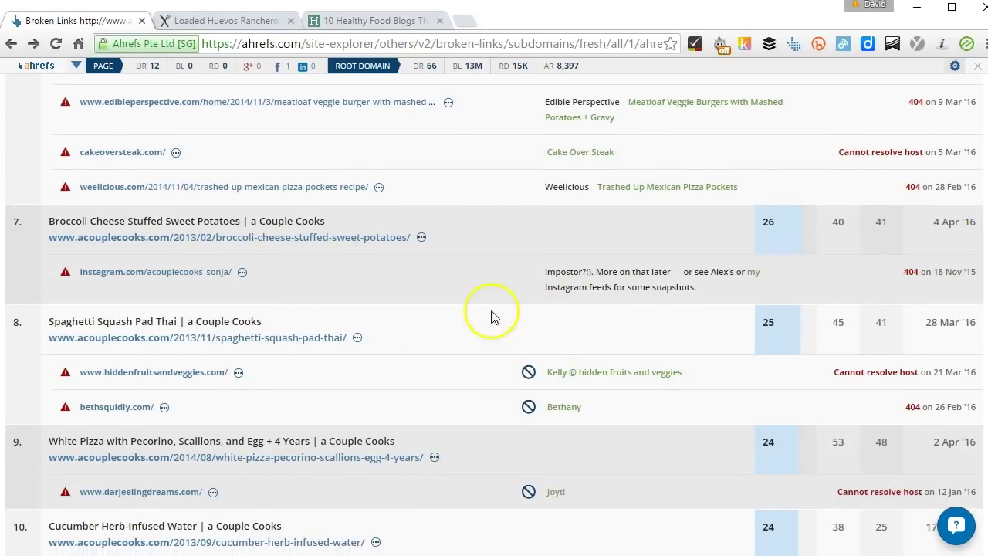
pyautogui.scroll(-2, 764, 371)
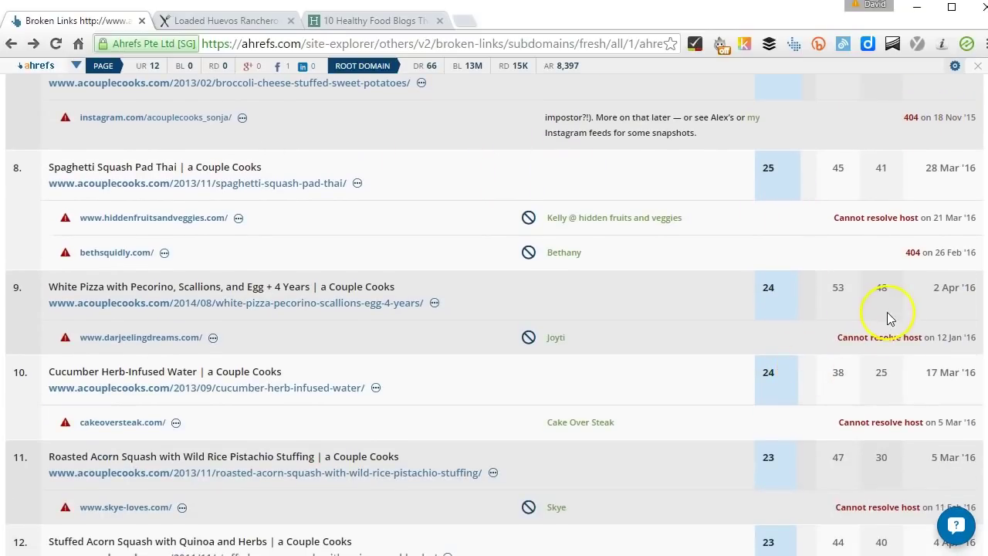
pyautogui.scroll(-2, 887, 316)
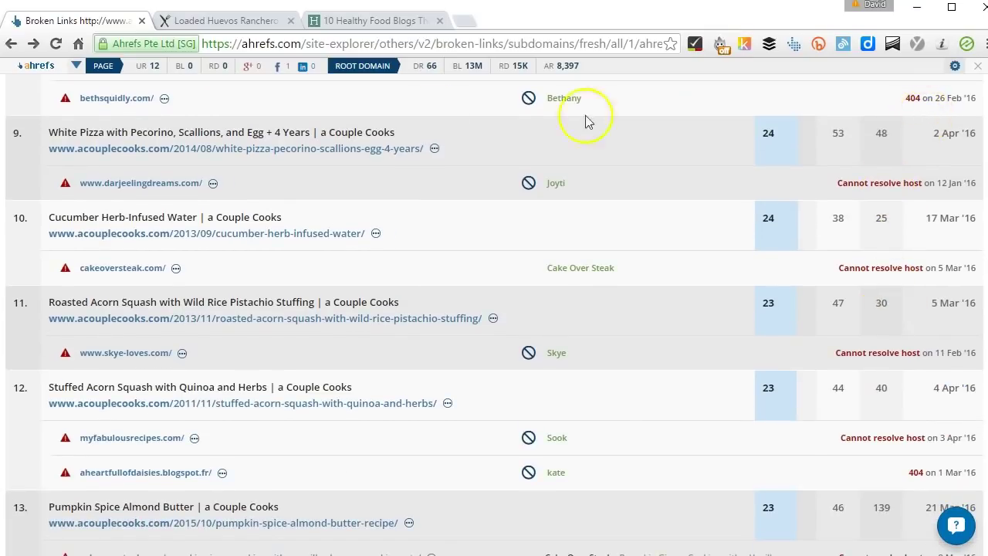
# Test the broken bethsquidly.com link by opening its site, close the page again and return to the start of the broken links report
pyautogui.click(106, 99)
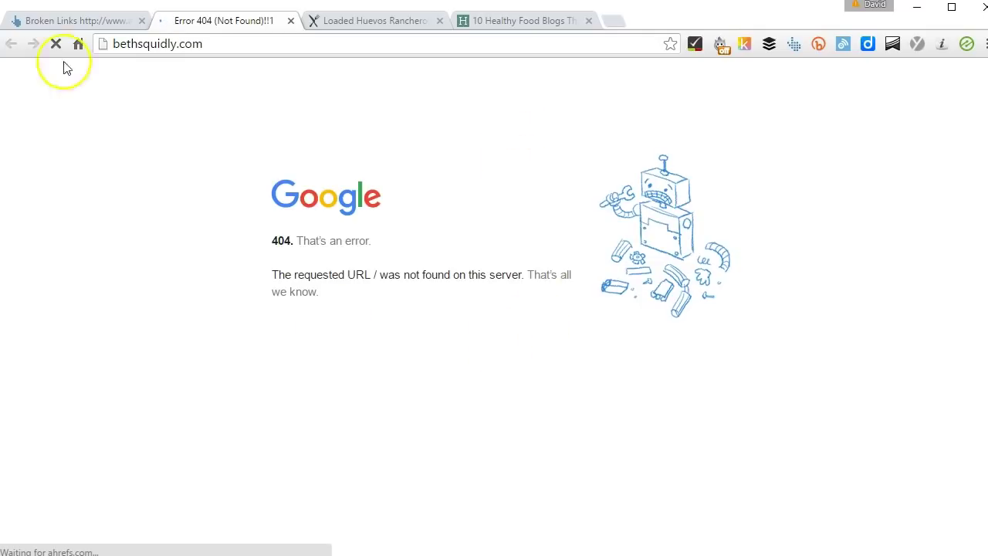
pyautogui.click(290, 23)
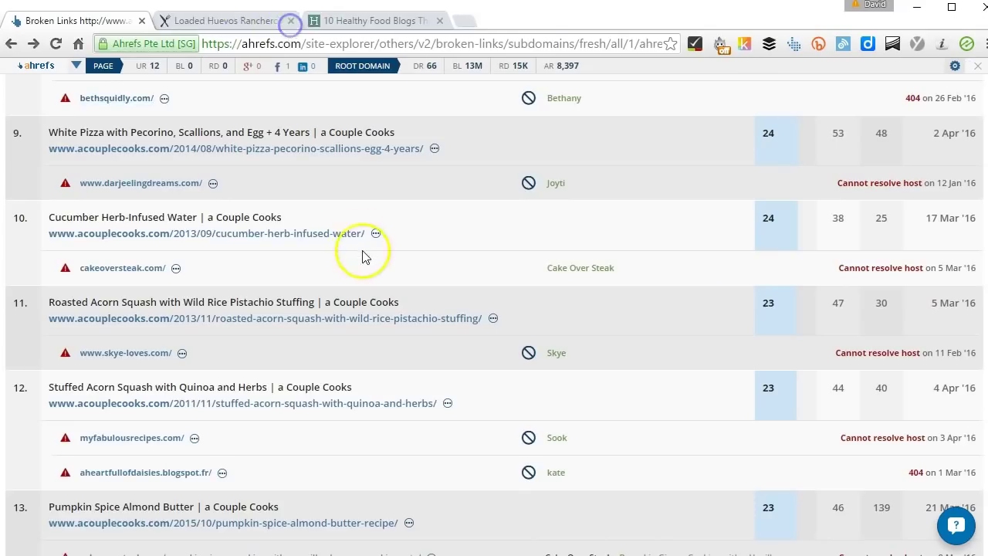
pyautogui.scroll(15, 363, 253)
pyautogui.scroll(1, 364, 260)
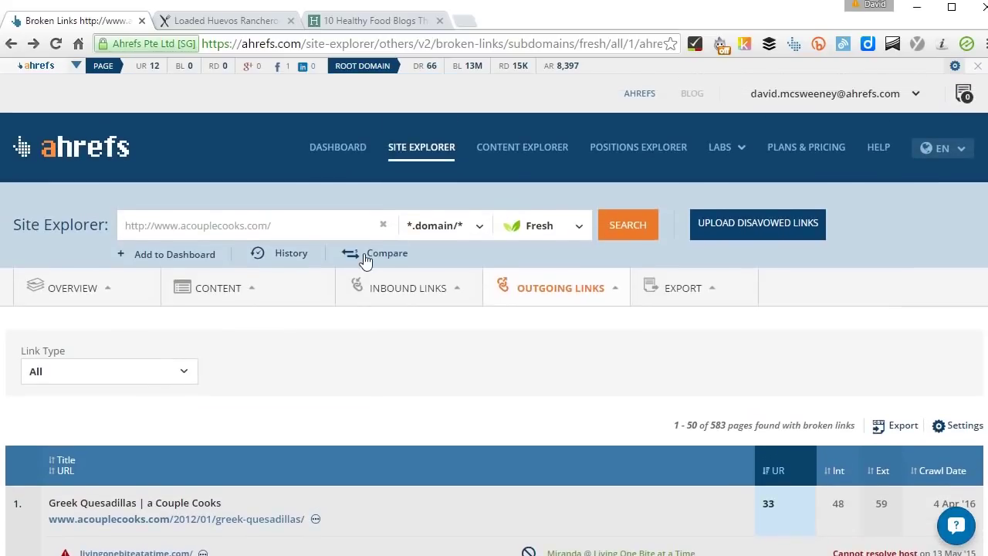
# Copy the sproutedkitchen.com address from the Sprouted Kitchen entry in the Huffington Post healthy food blogs article
pyautogui.click(304, 224)
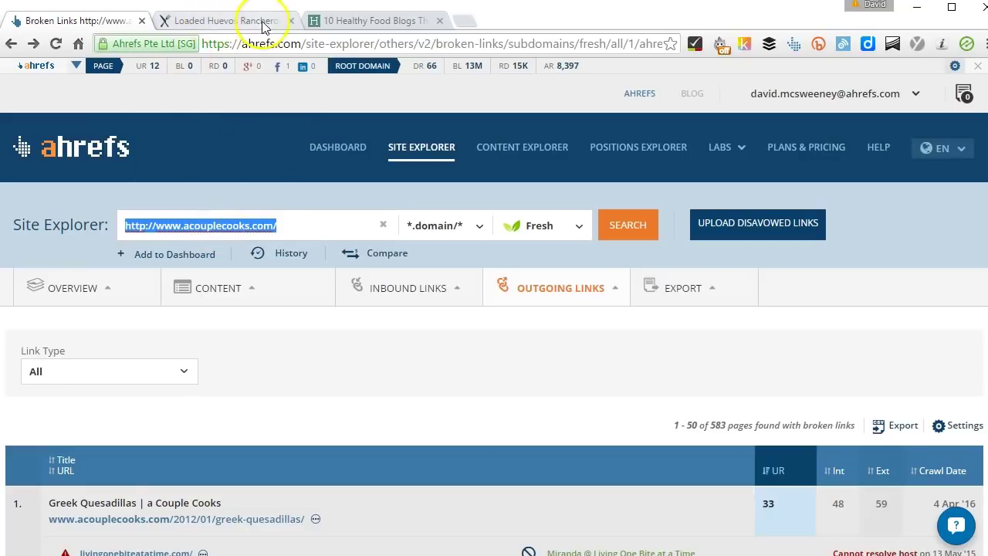
pyautogui.click(373, 21)
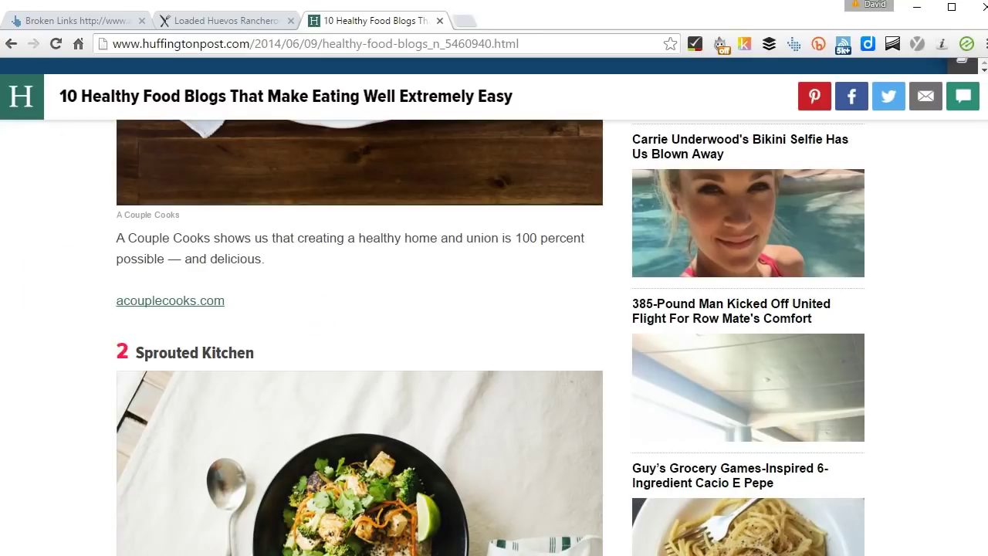
pyautogui.scroll(-2, 323, 323)
pyautogui.scroll(-5, 321, 323)
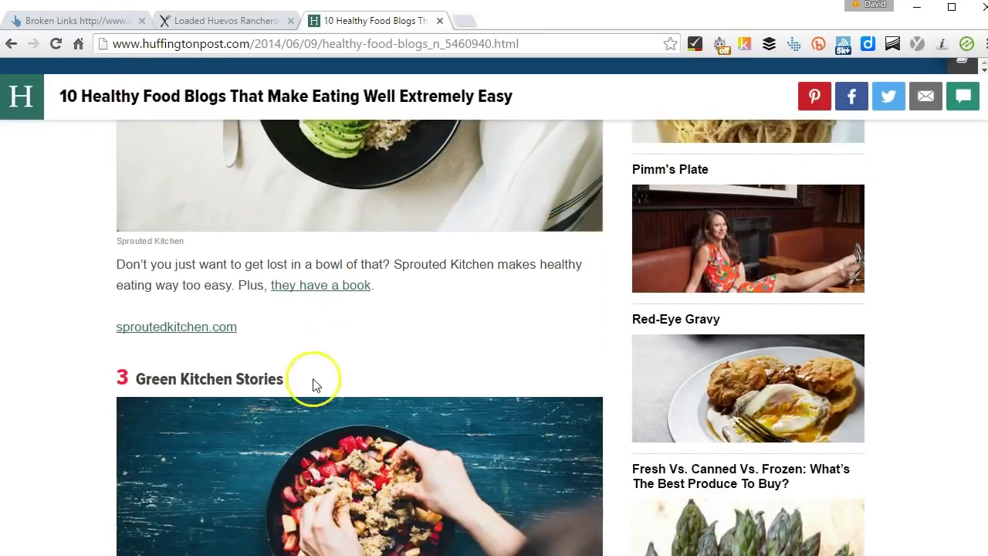
pyautogui.moveTo(108, 336); pyautogui.dragTo(242, 329)
pyautogui.hotkey('ctrl', 'c')
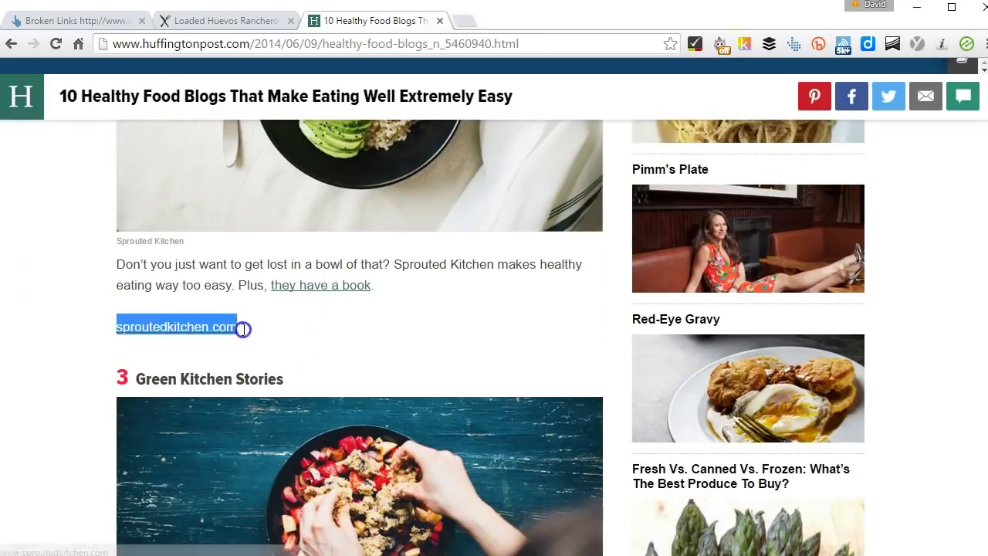
# Replace the Site Explorer target with sproutedkitchen.com and run the search
pyautogui.click(87, 20)
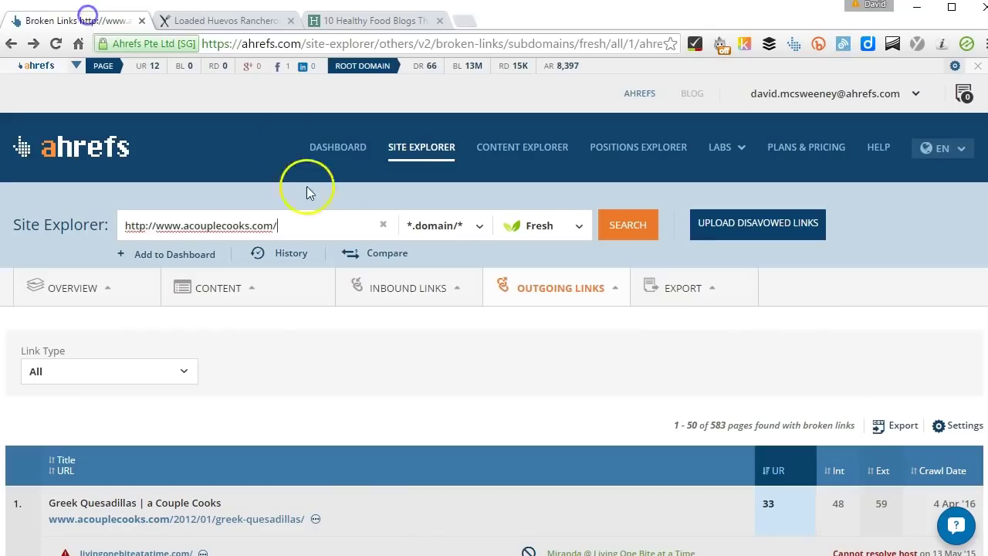
pyautogui.tripleClick(244, 225)
pyautogui.hotkey('ctrl', 'v')
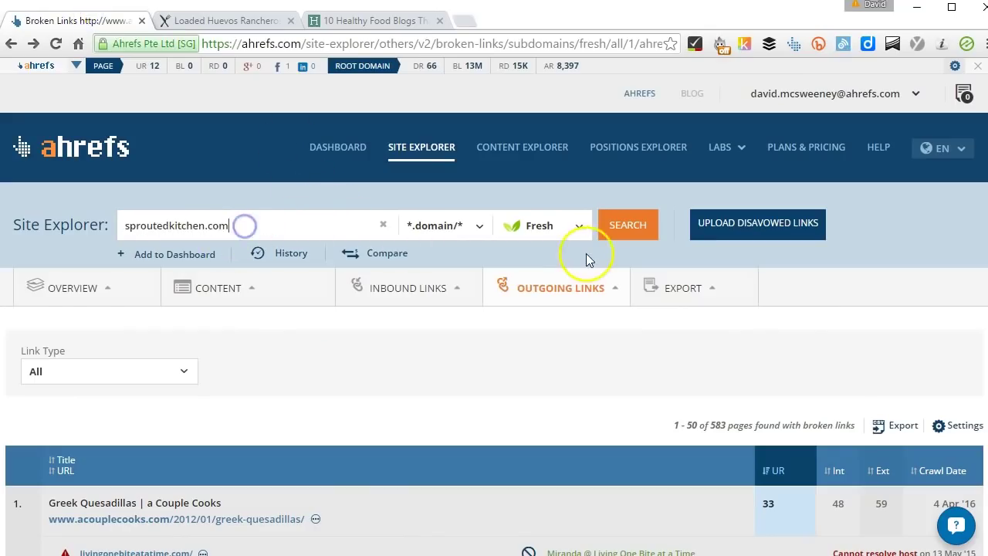
pyautogui.click(622, 226)
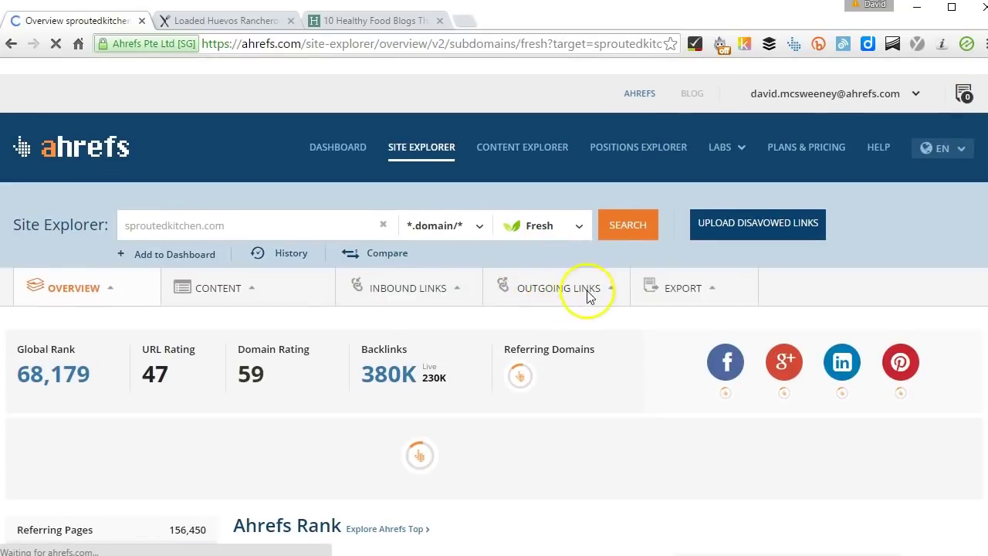
# Open the outgoing Broken Links report for sproutedkitchen.com and look over its first entries
pyautogui.click(588, 292)
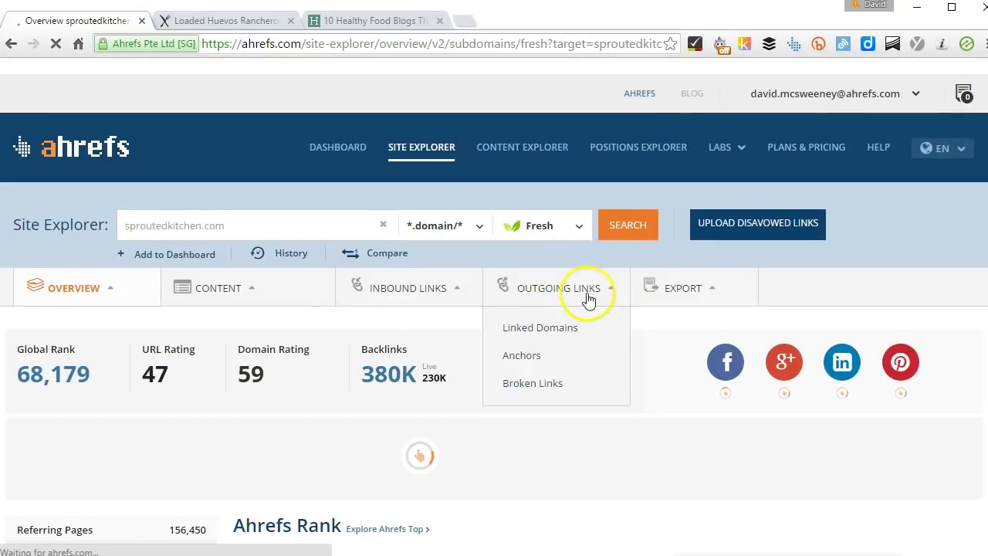
pyautogui.click(533, 383)
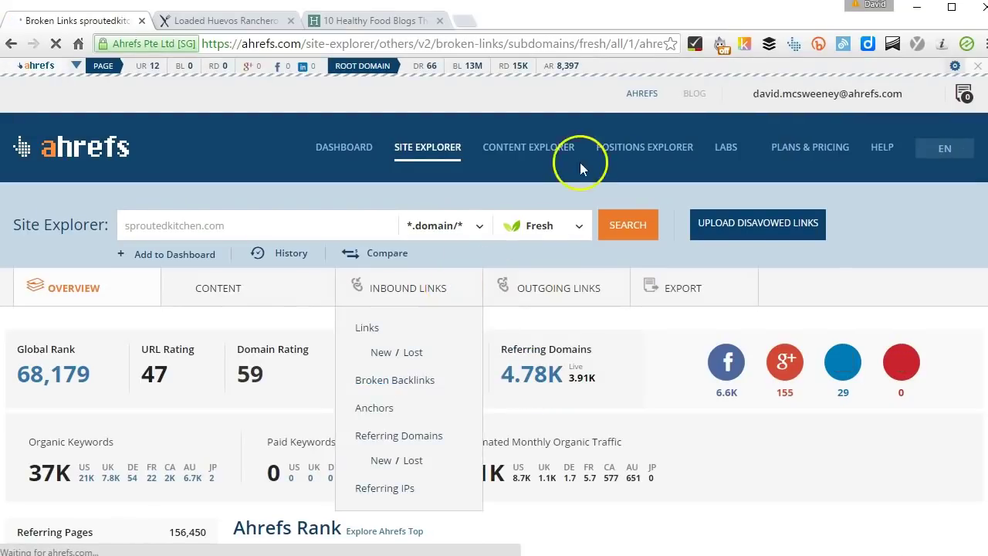
pyautogui.scroll(-3, 502, 244)
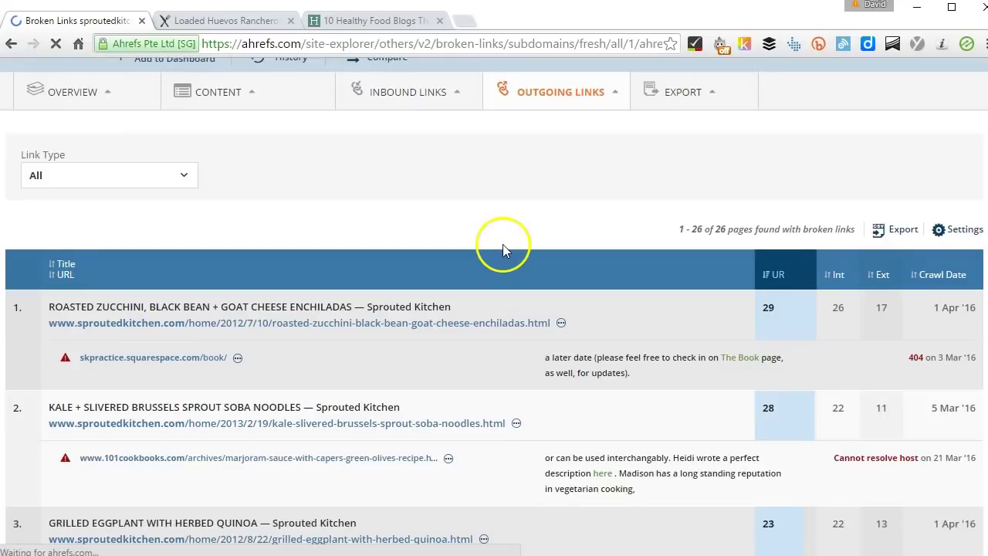
pyautogui.scroll(-2, 526, 248)
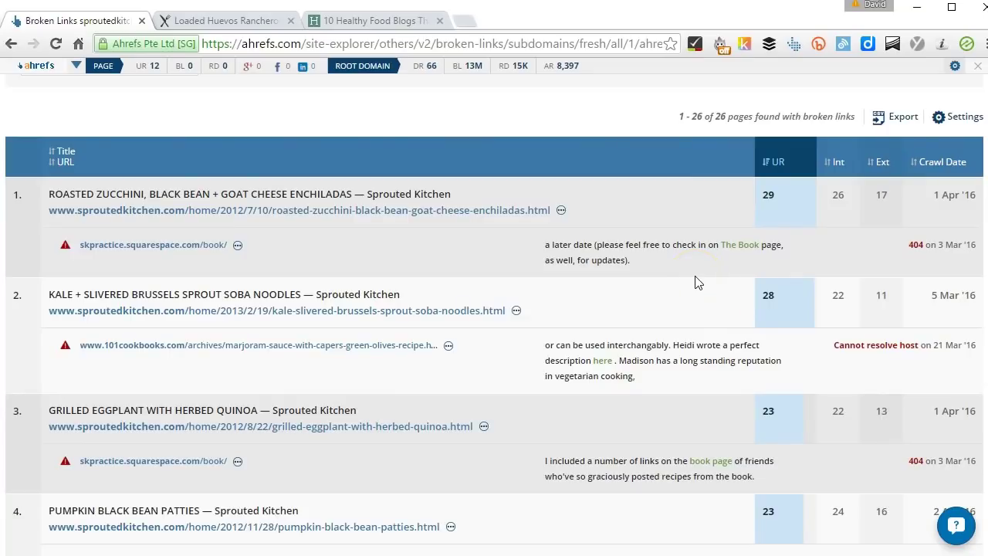
pyautogui.scroll(4, 707, 283)
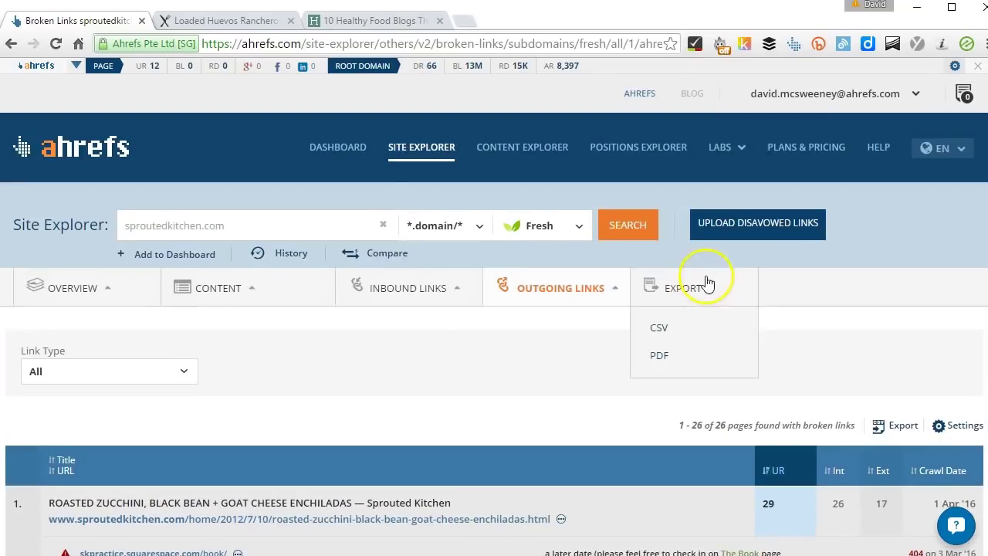